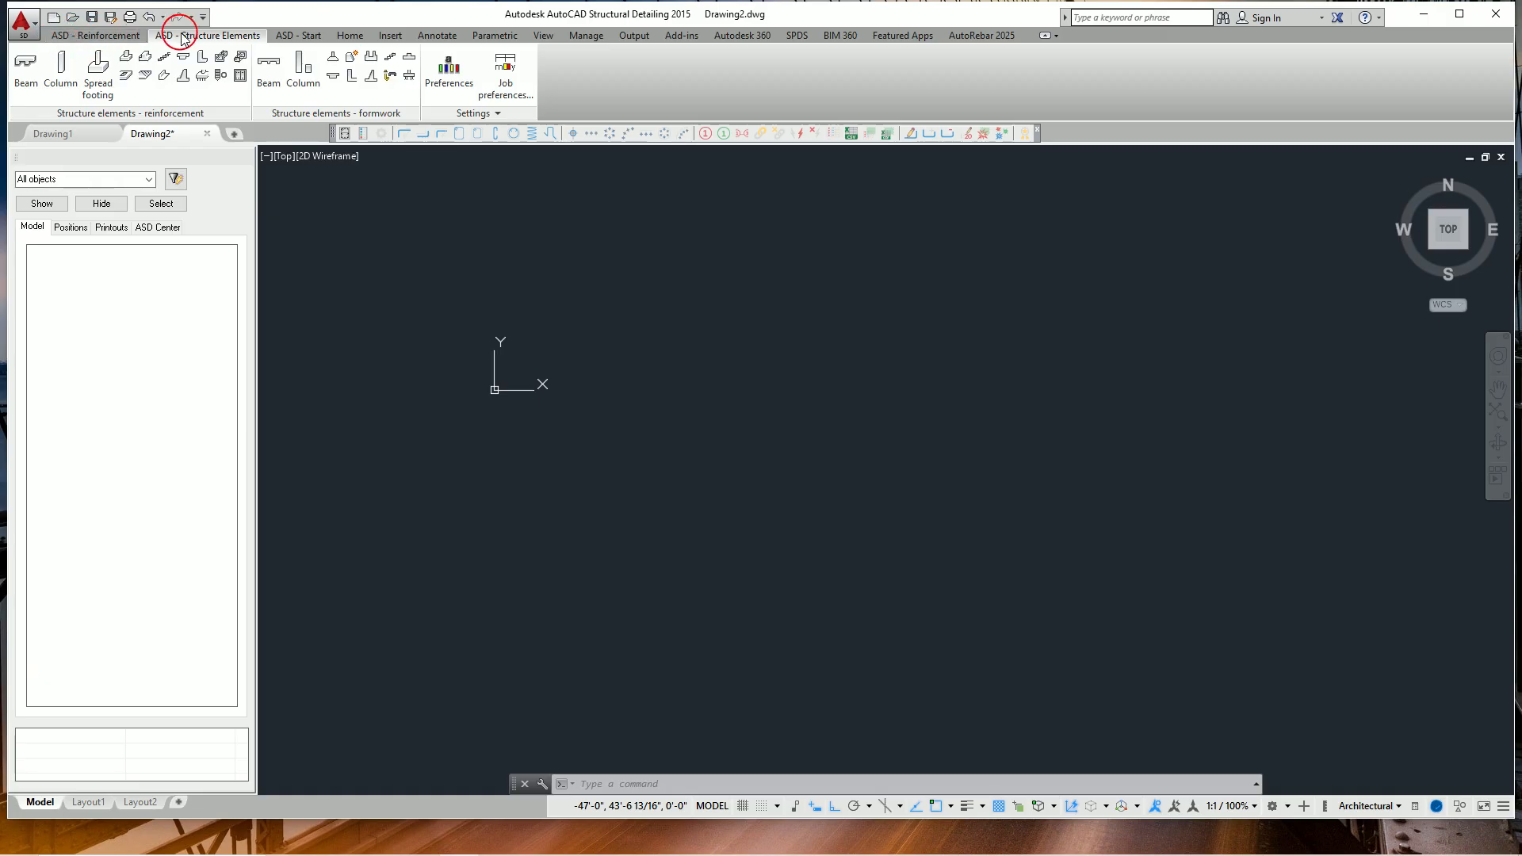
# Start defining a reinforced concrete beam and review the geometry settings of its two spans.
pyautogui.click(34, 82)
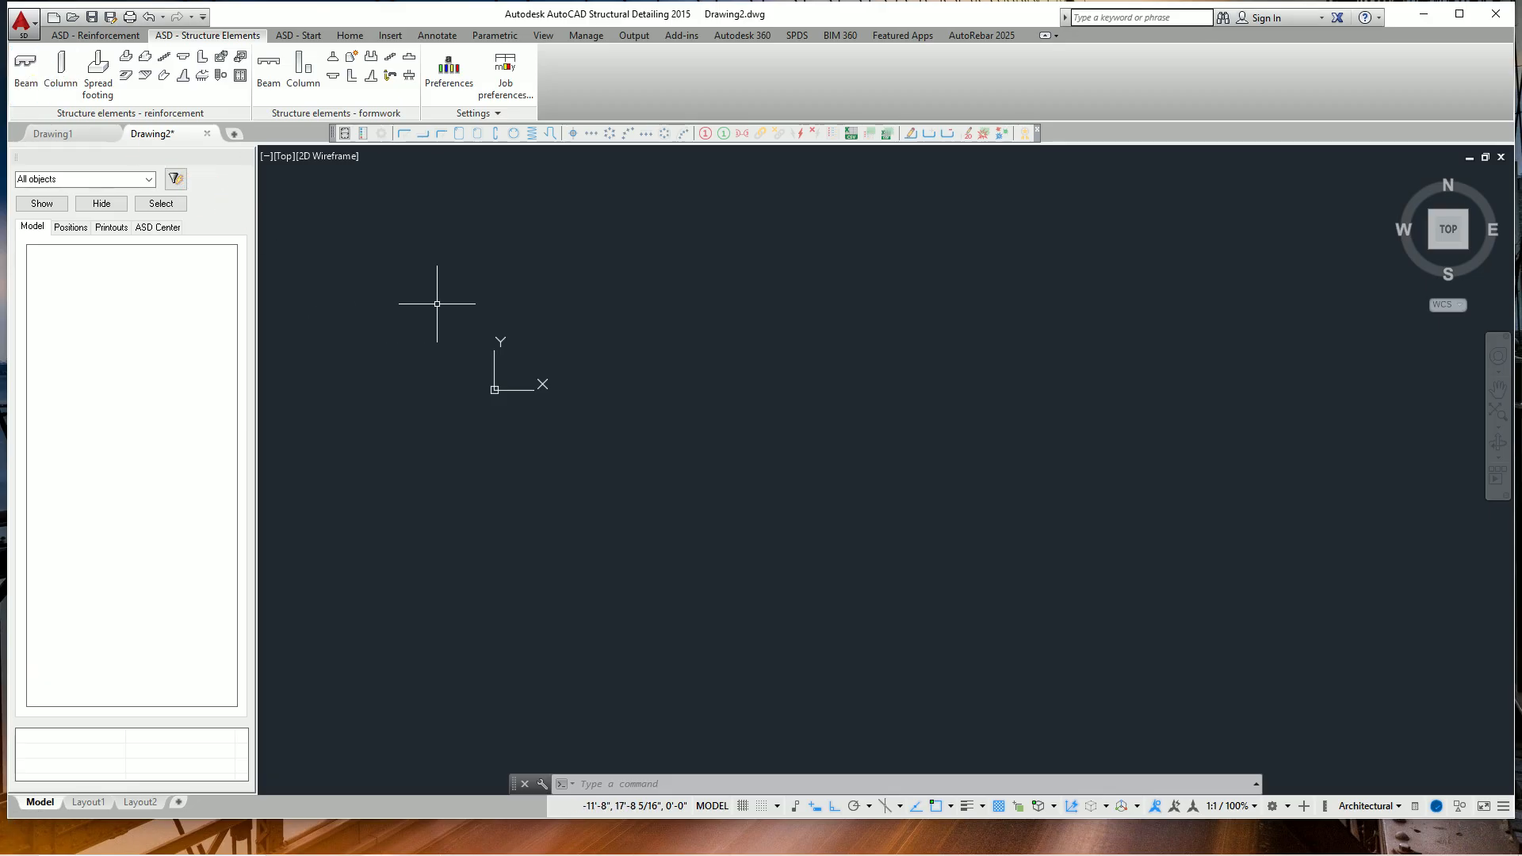
pyautogui.click(529, 319)
pyautogui.click(579, 369)
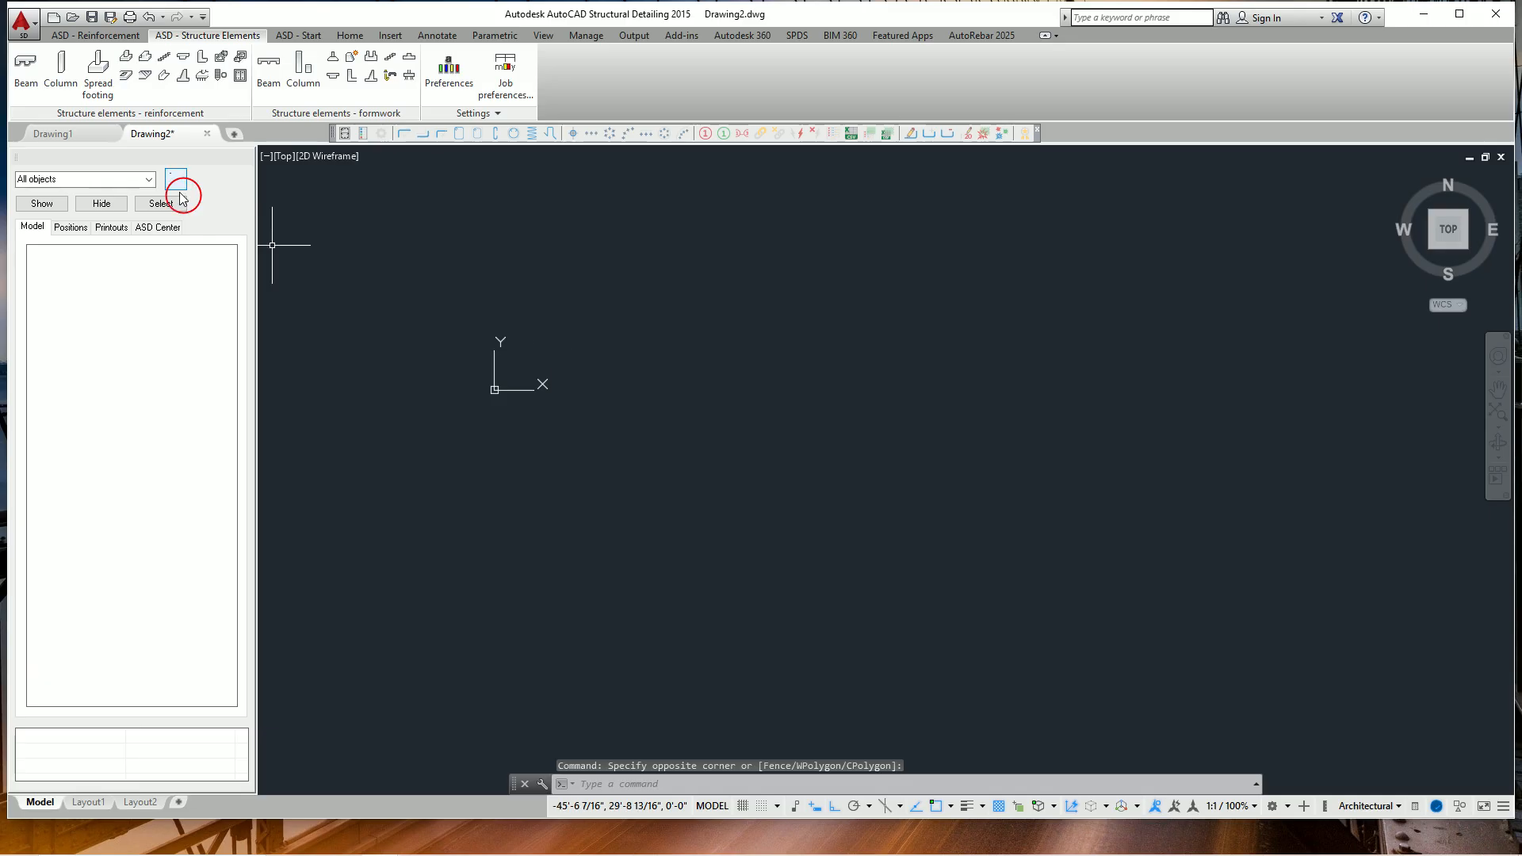
pyautogui.click(24, 83)
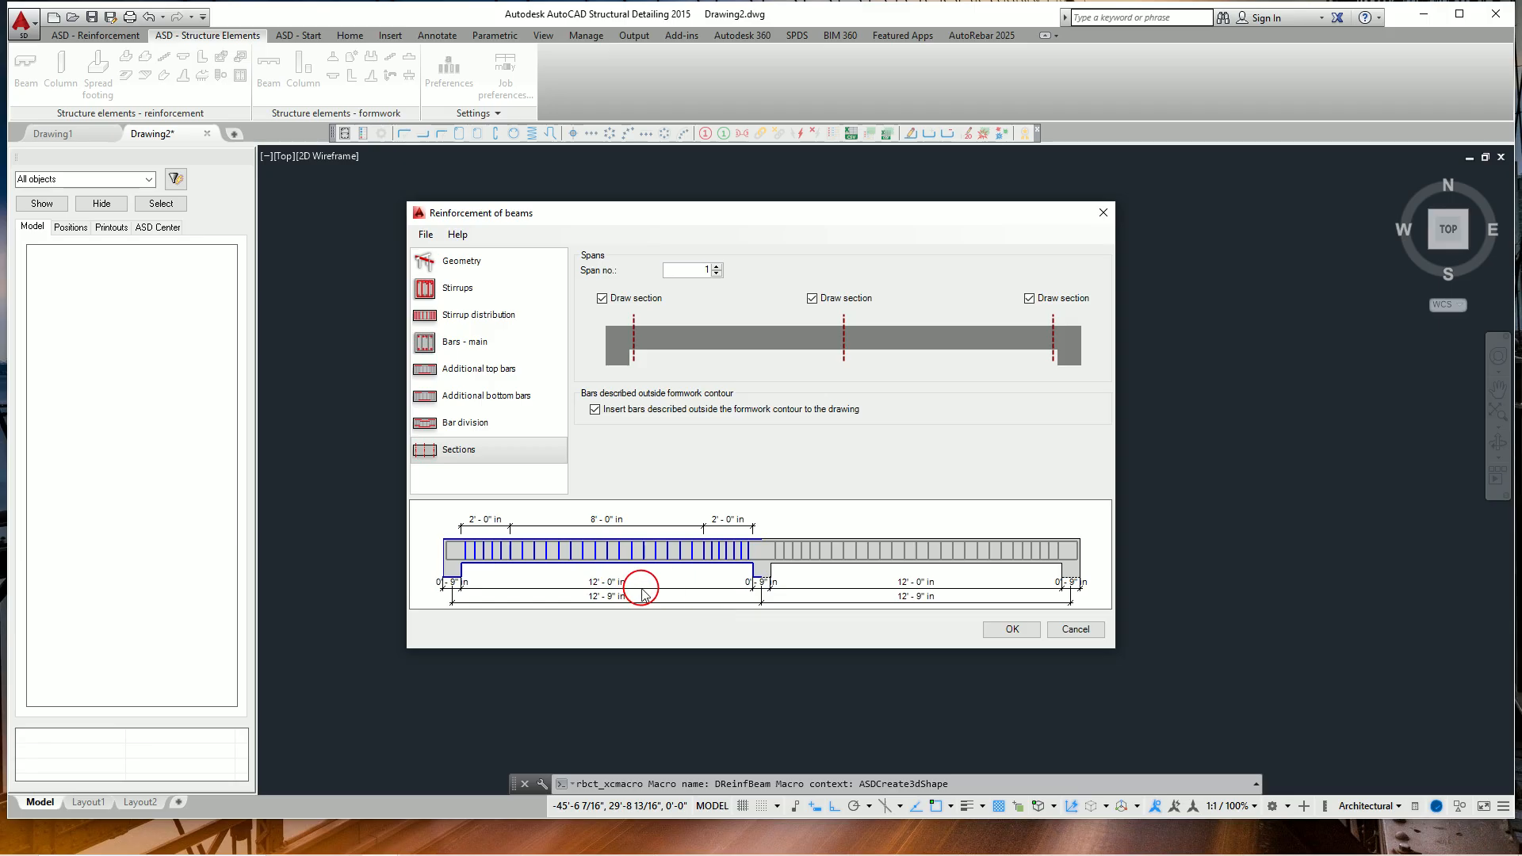
pyautogui.click(731, 588)
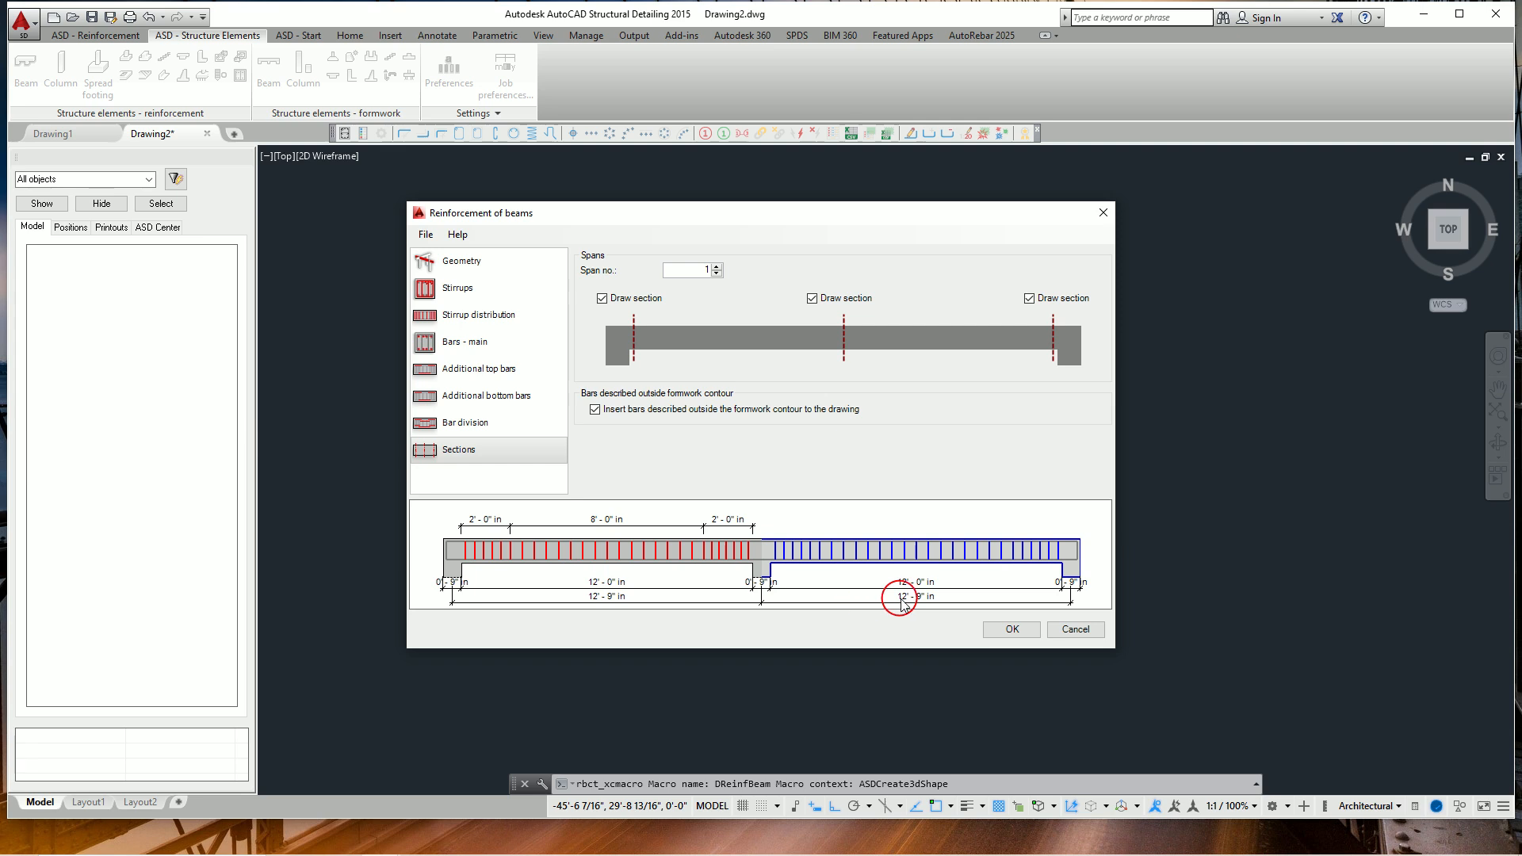
pyautogui.click(473, 264)
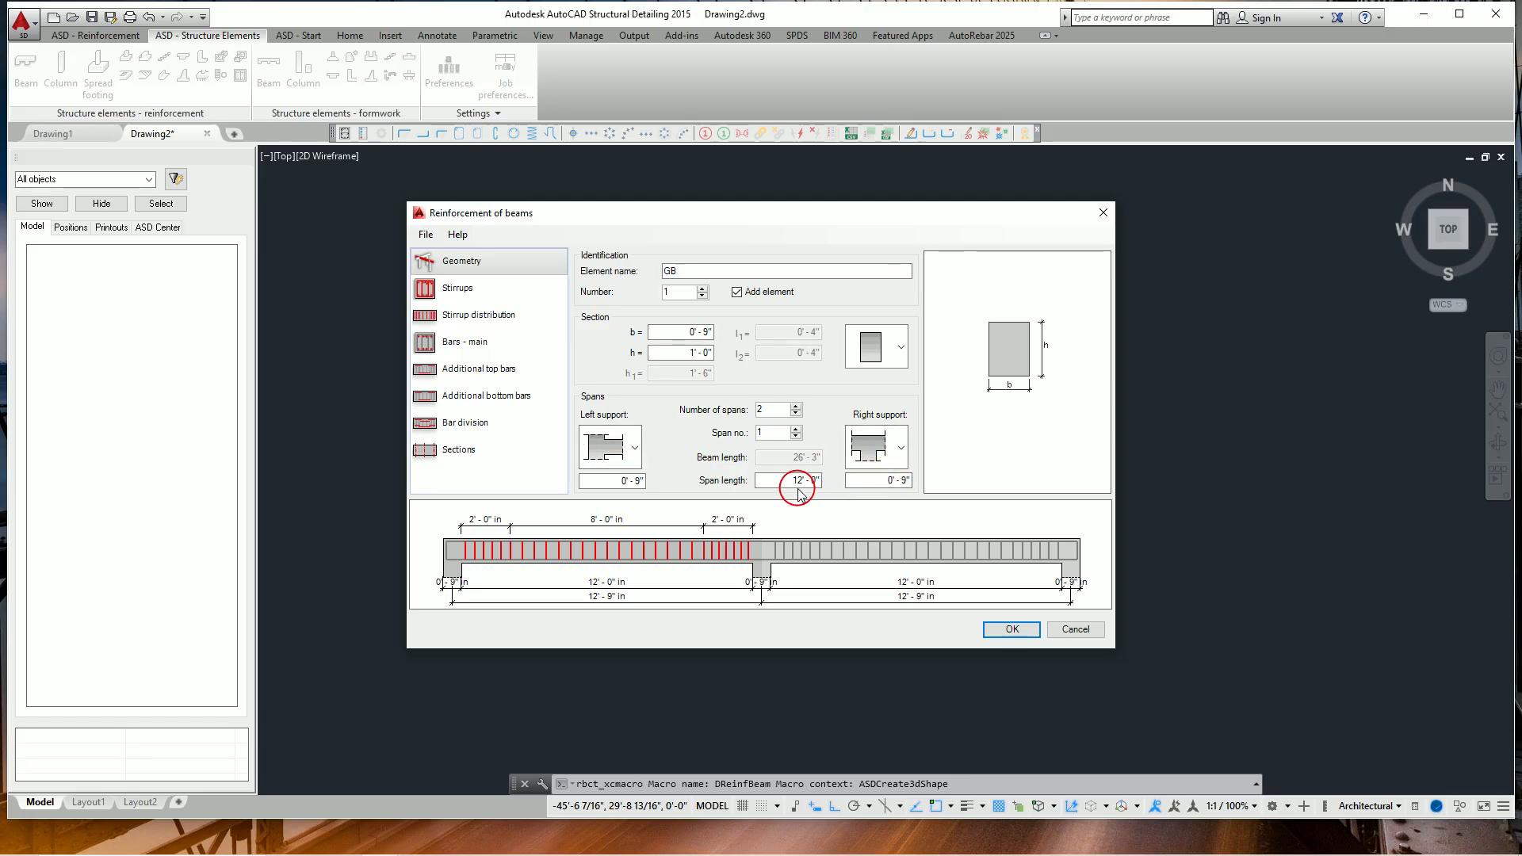
pyautogui.click(843, 549)
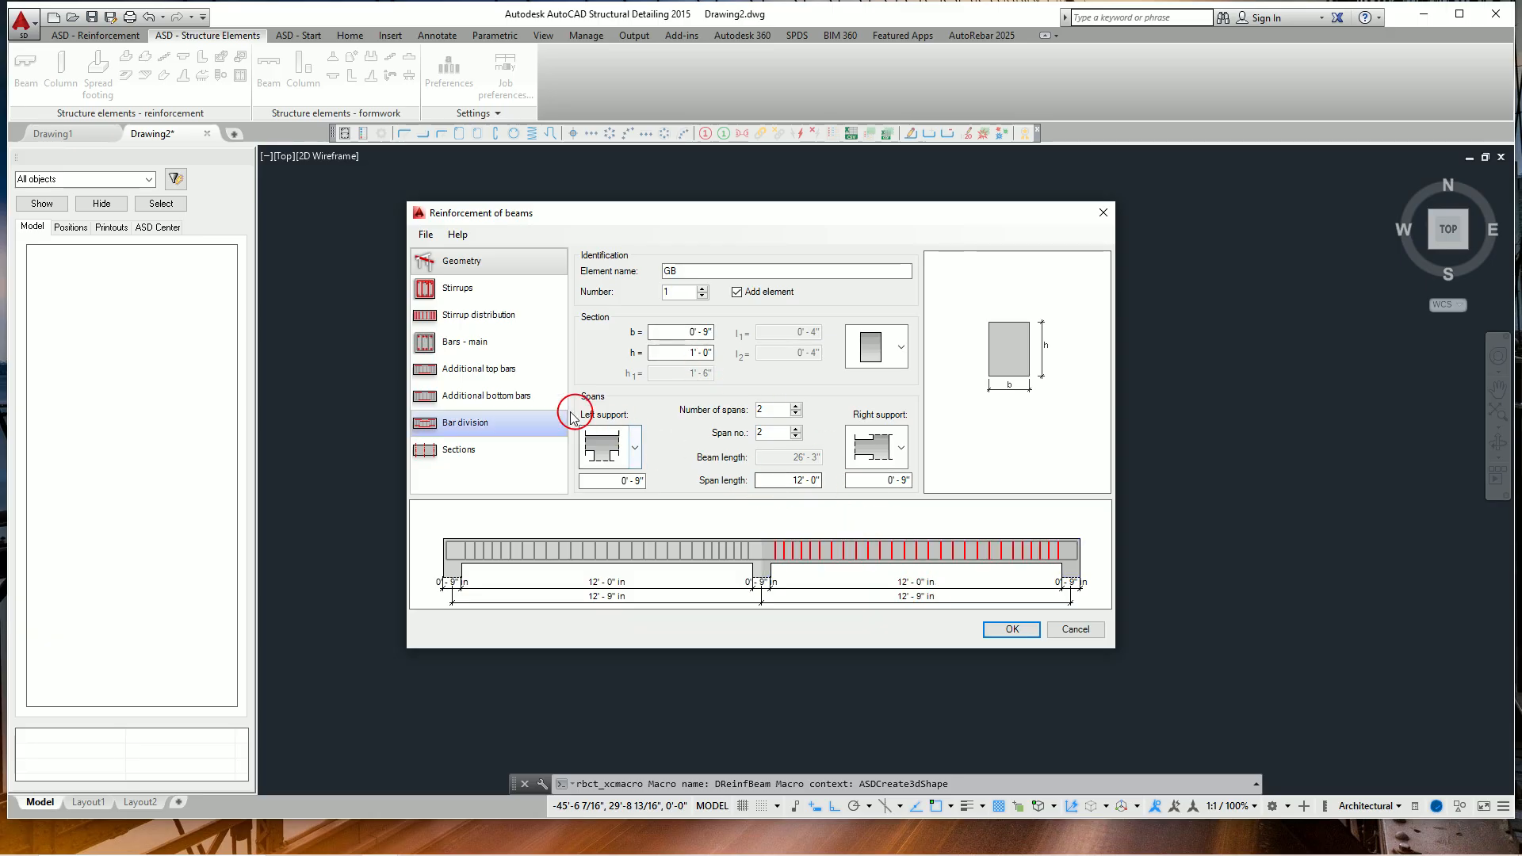
# Choose the closed rectangular stirrup type and keep #3 as the stirrup bar size.
pyautogui.click(457, 290)
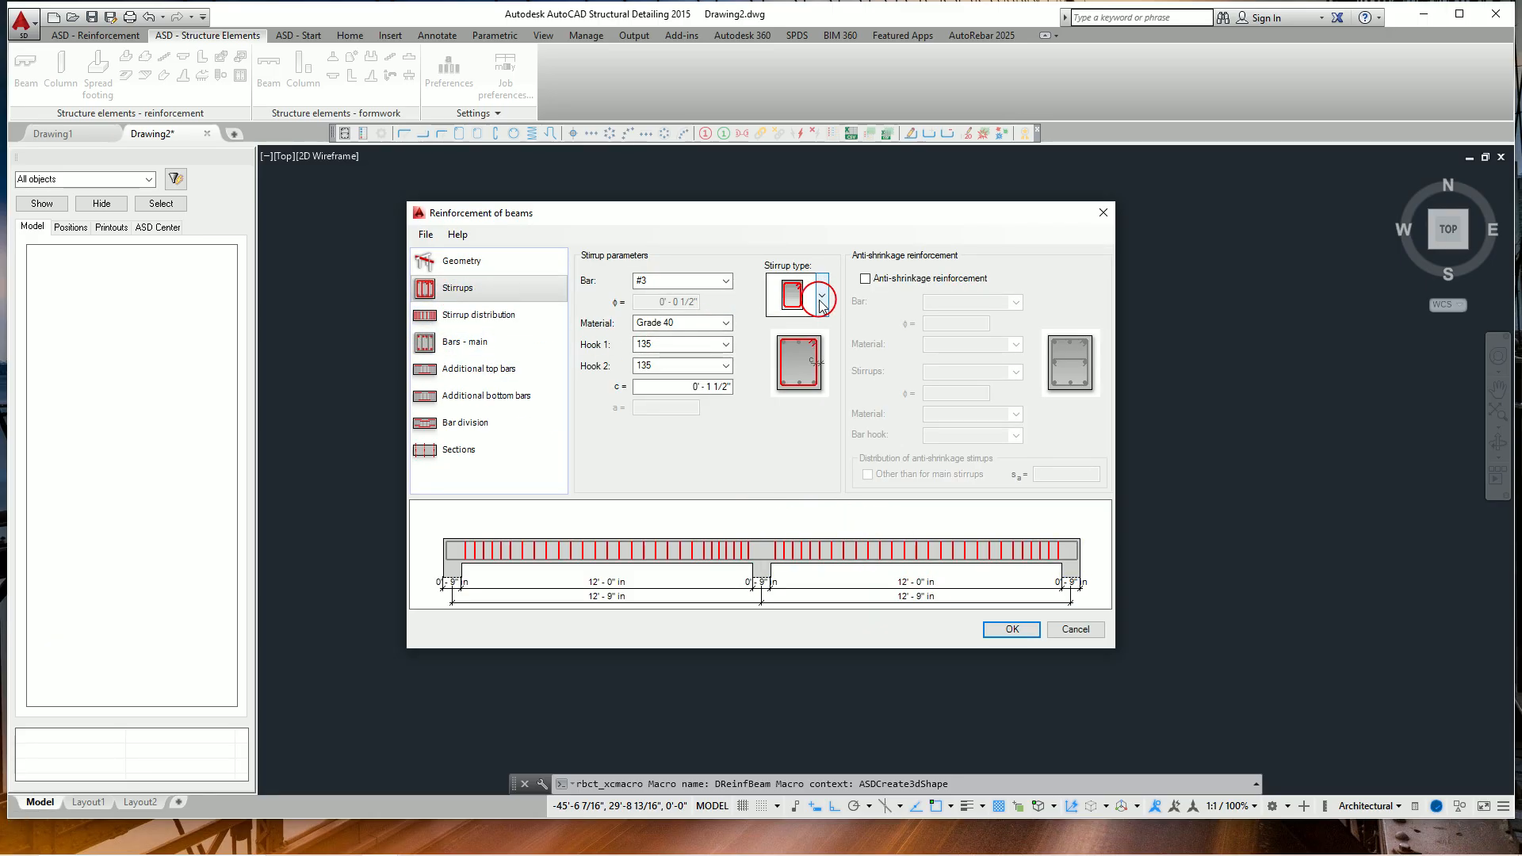
pyautogui.click(822, 299)
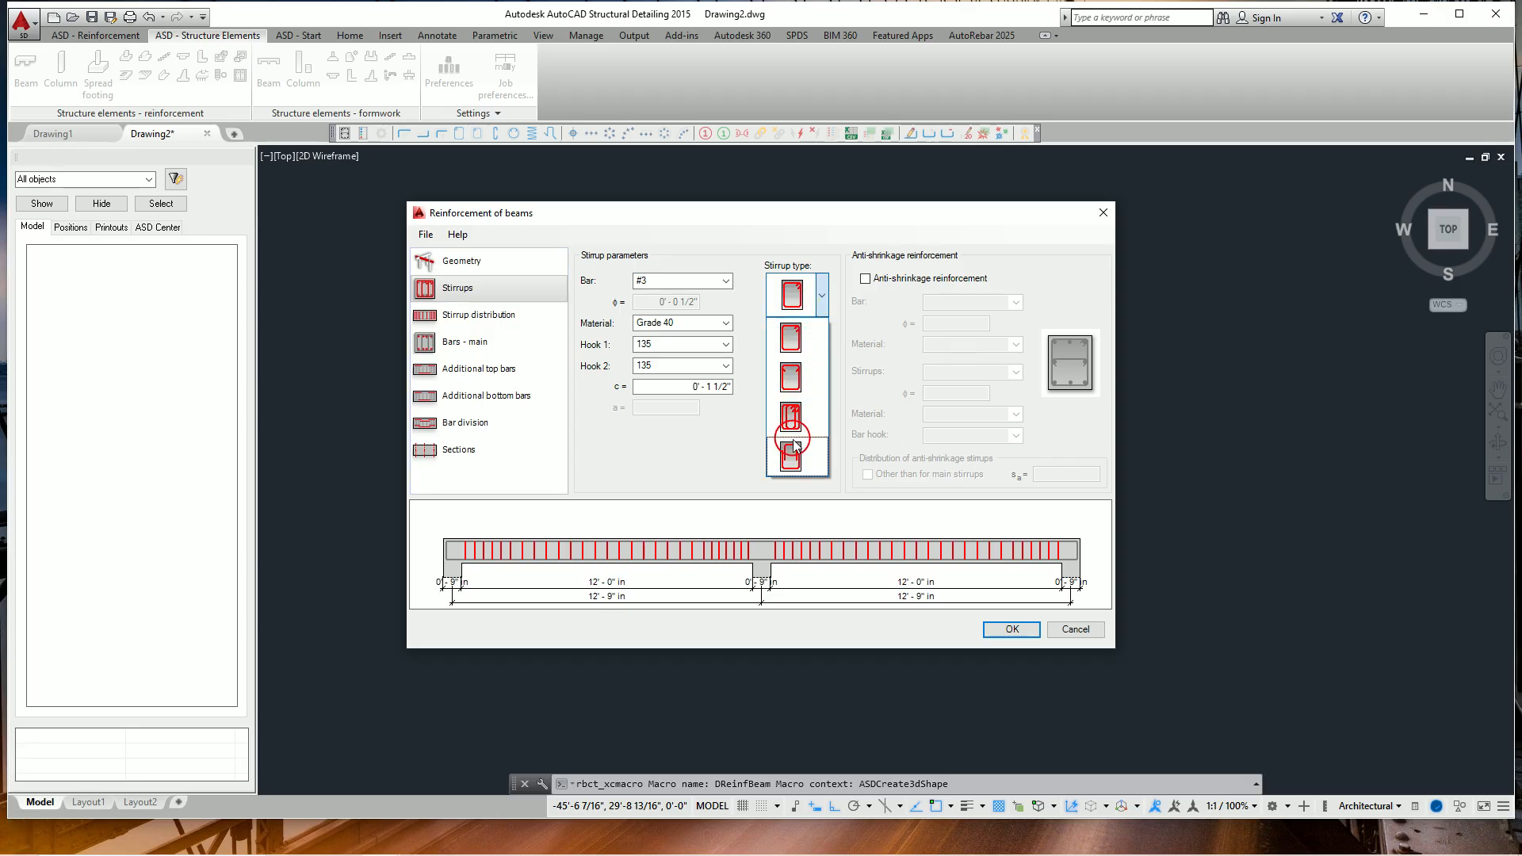
pyautogui.click(792, 338)
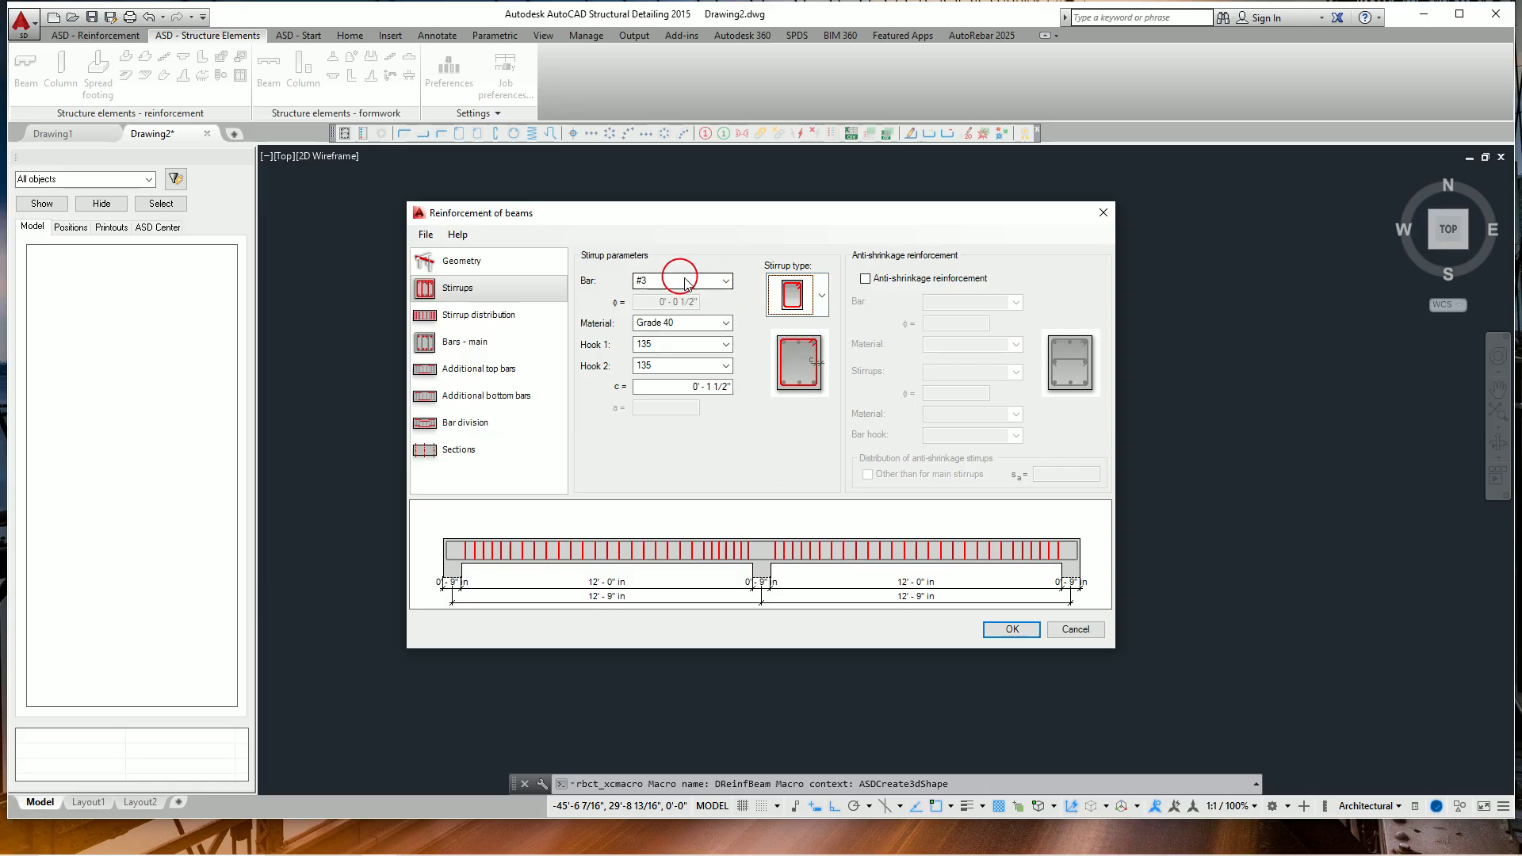
pyautogui.click(725, 283)
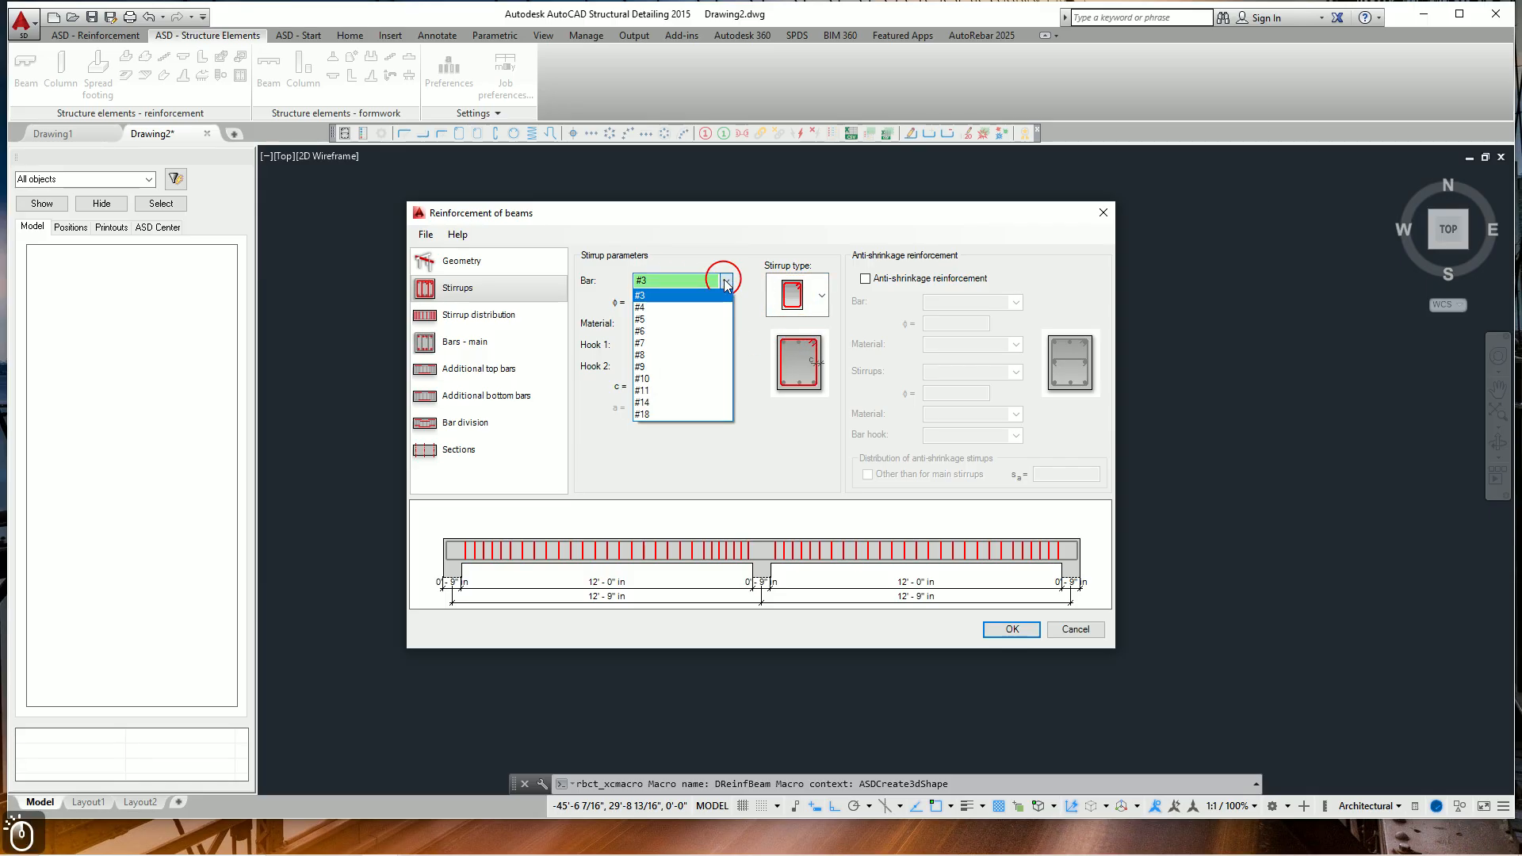
pyautogui.click(724, 283)
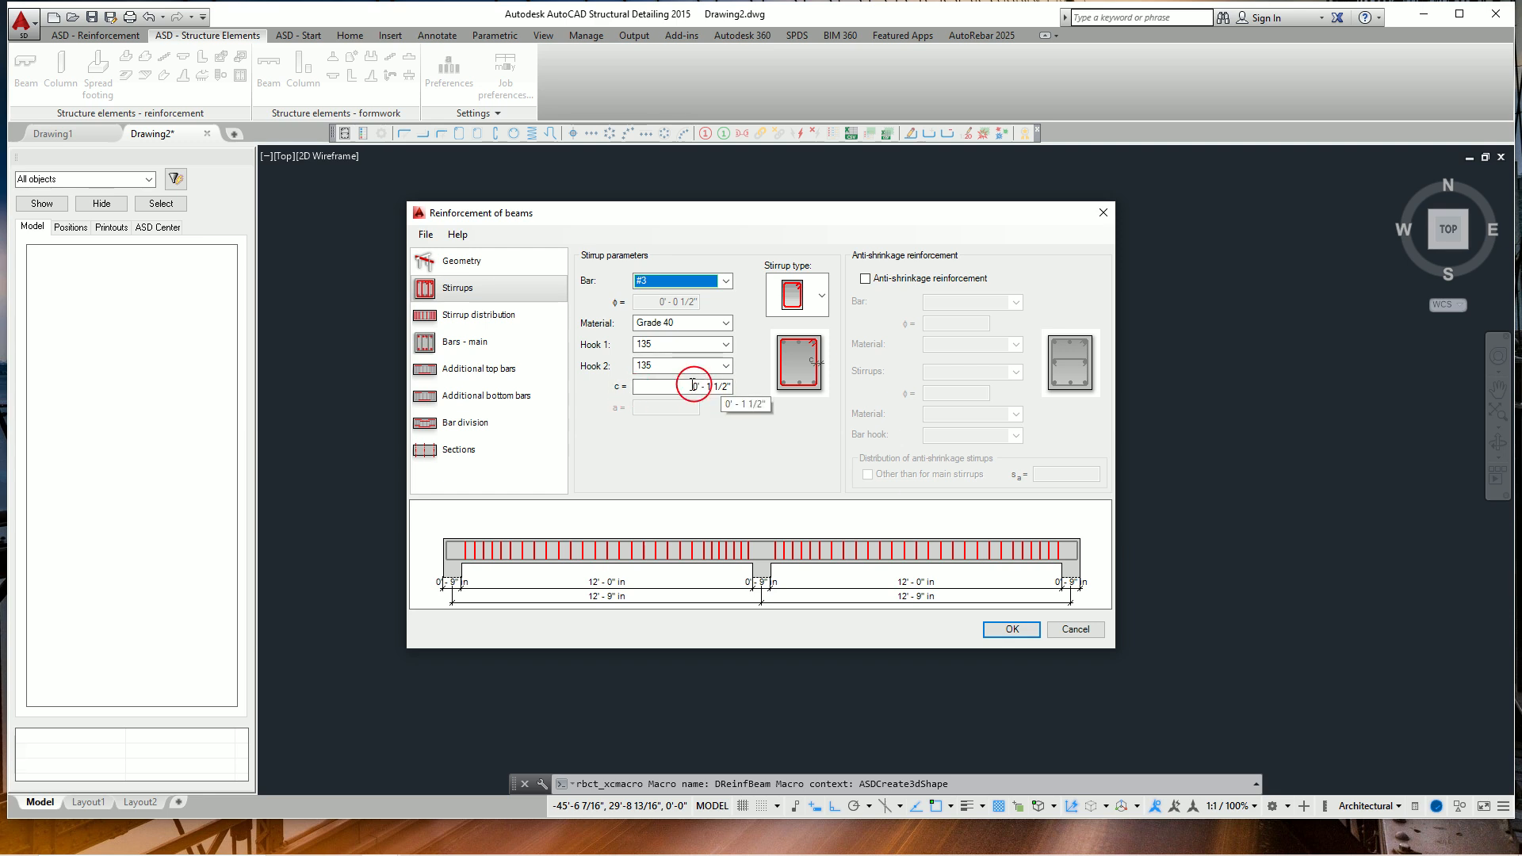
# Apply the three-zone stirrup distribution type to span 1 and check the stirrup distribution of span 2.
pyautogui.click(495, 316)
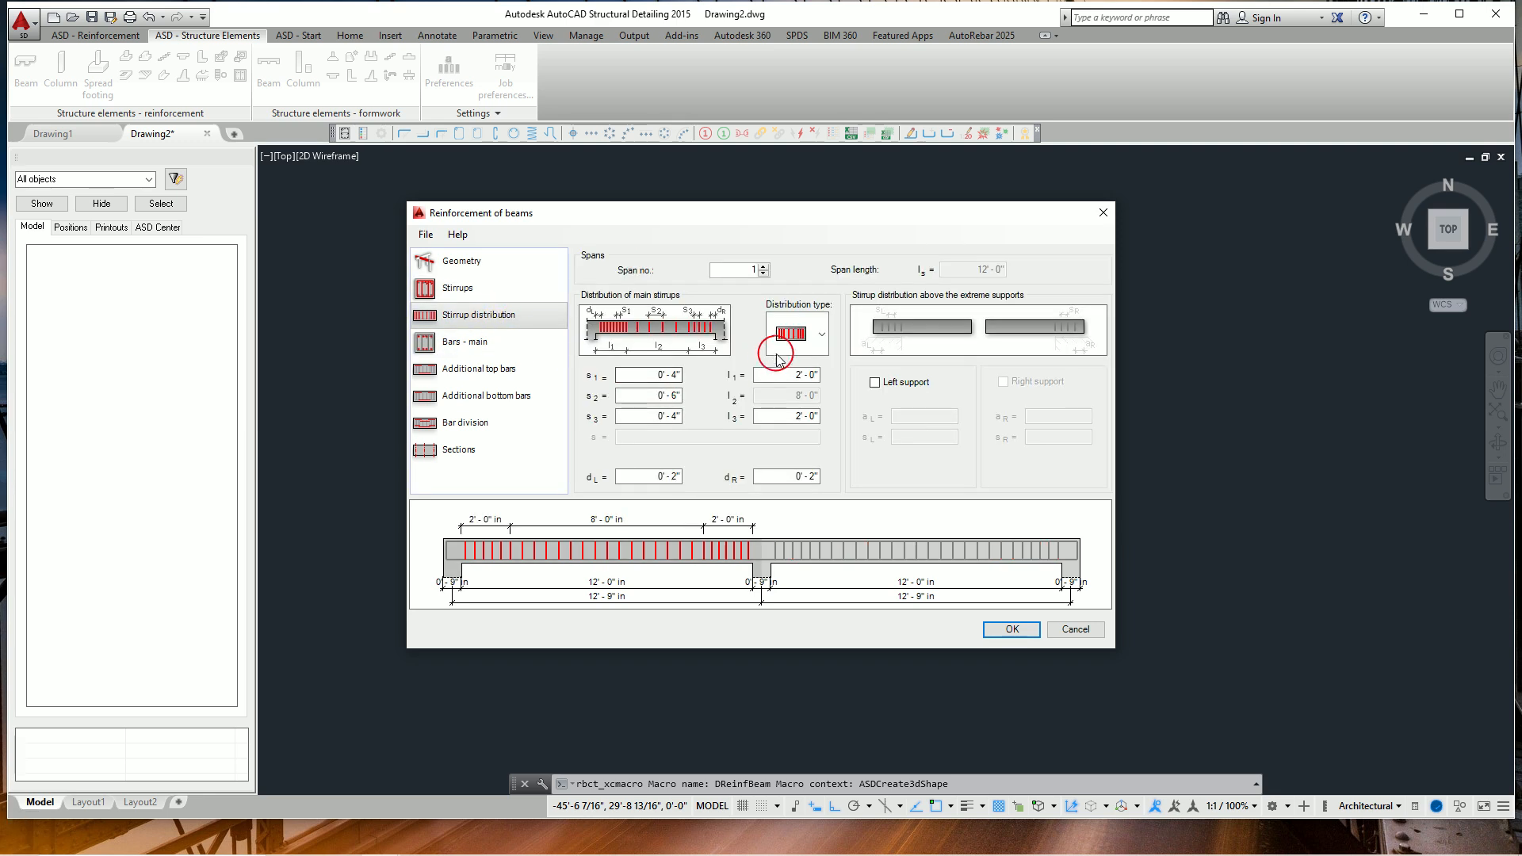
pyautogui.click(819, 337)
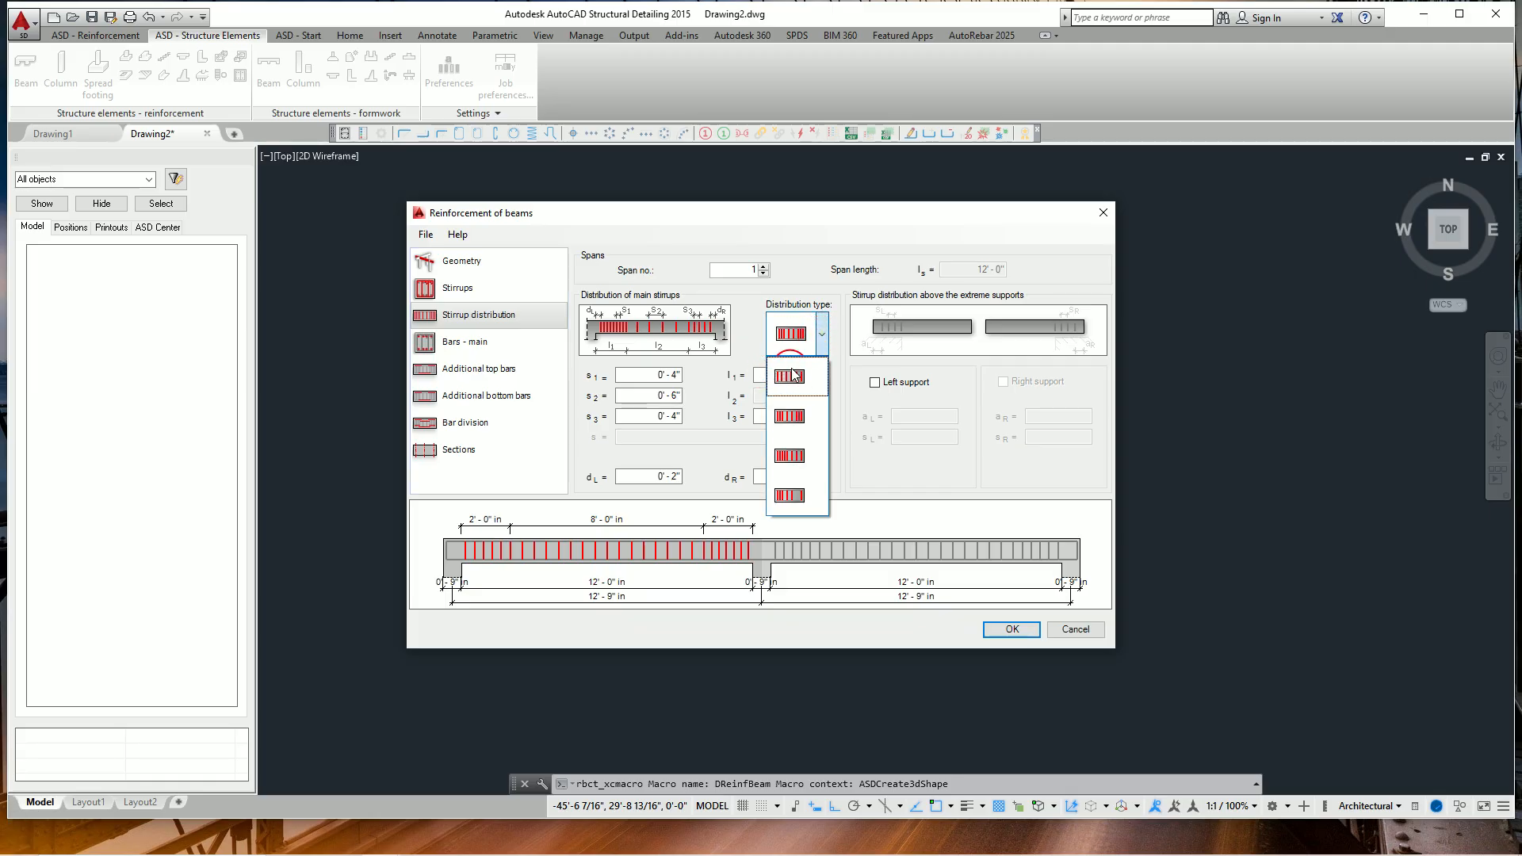
pyautogui.click(790, 416)
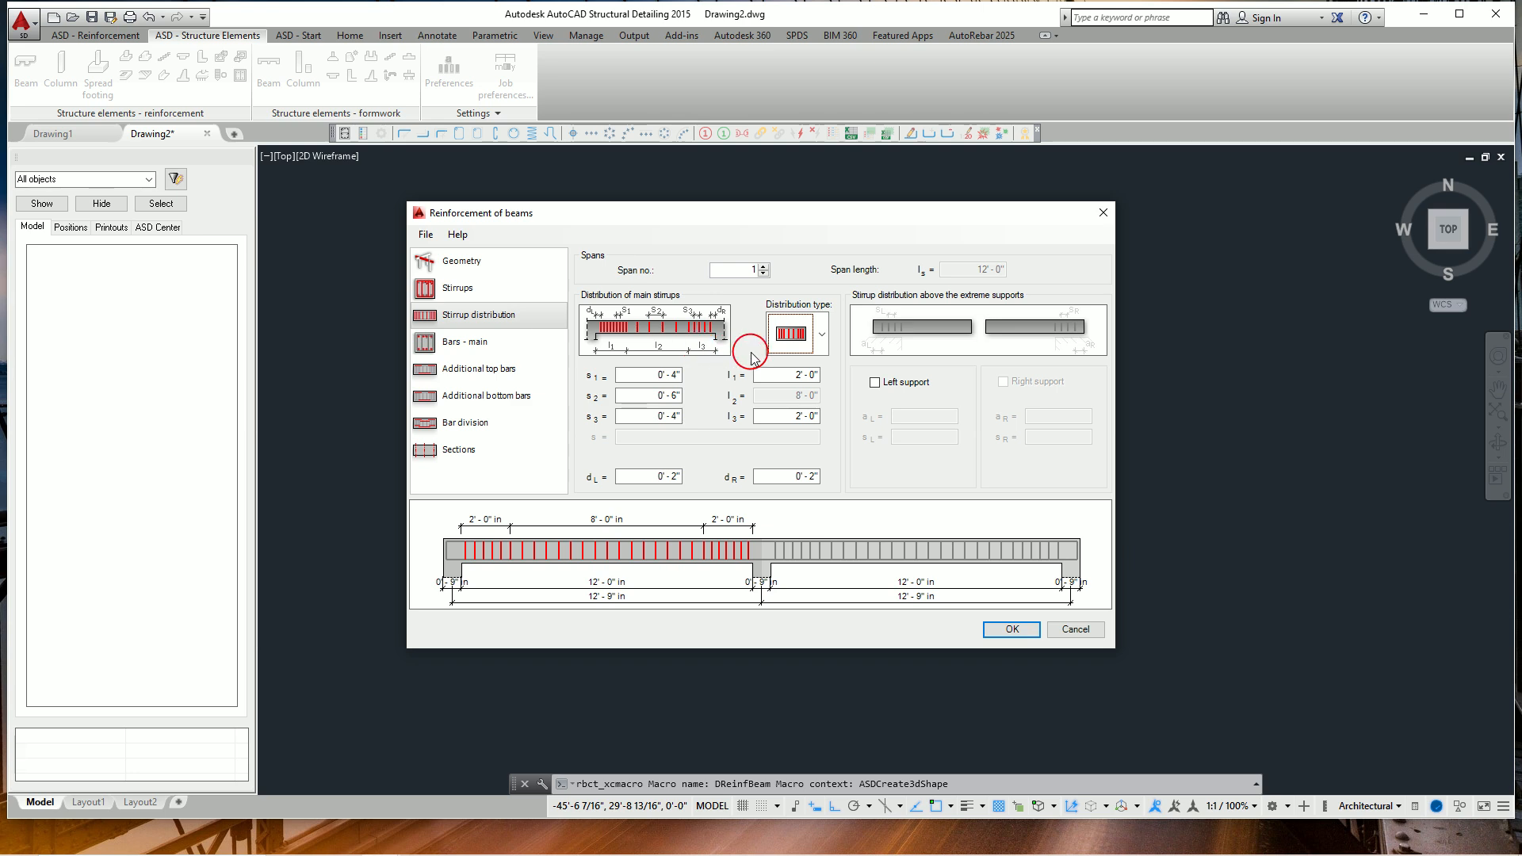
pyautogui.click(828, 548)
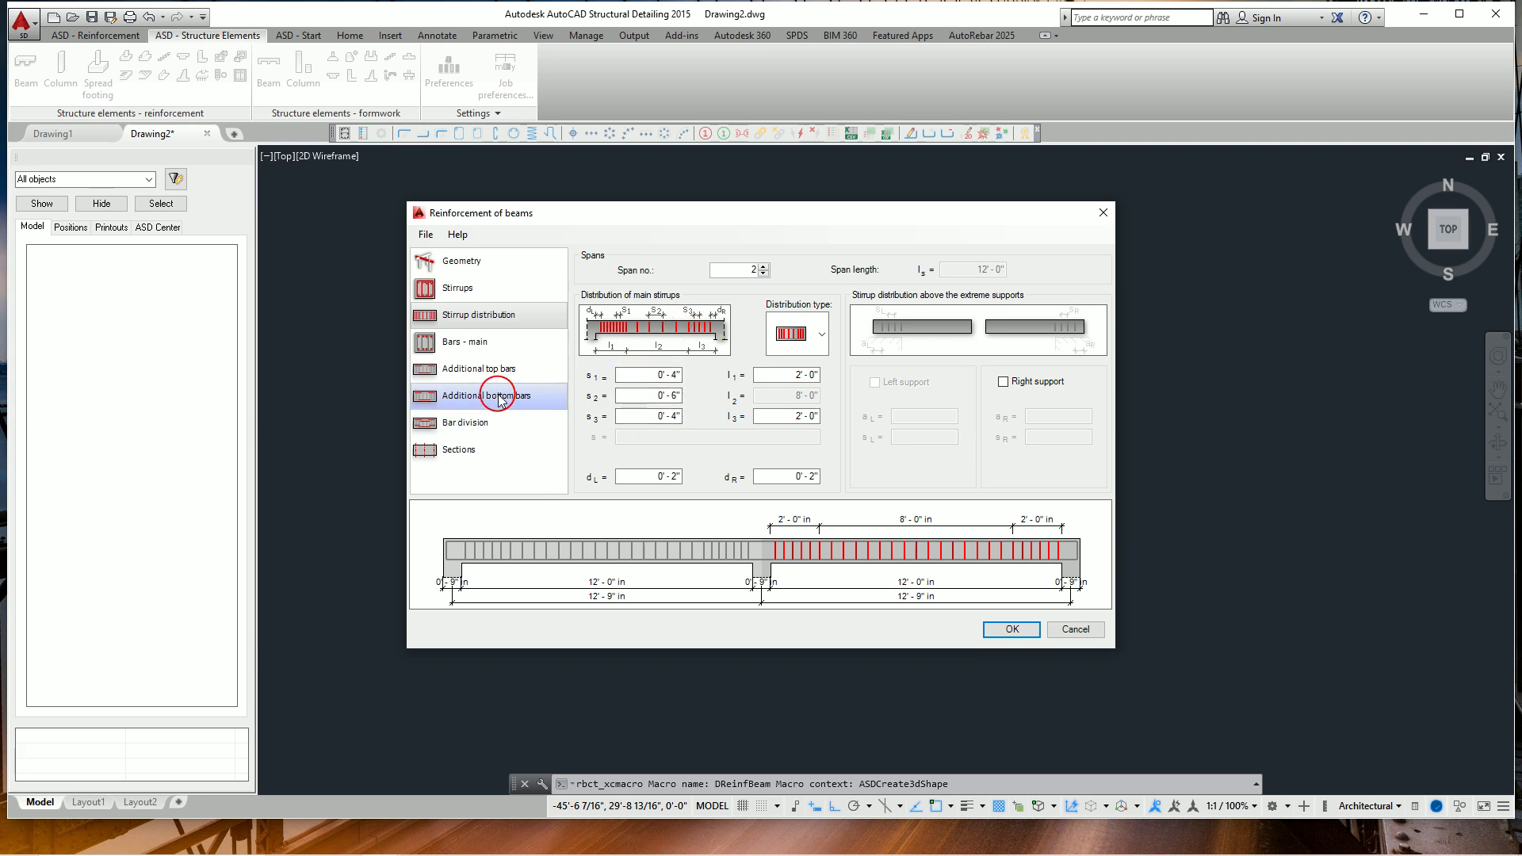
# Try 90-degree hooks on the lower and upper main bars.
pyautogui.click(446, 343)
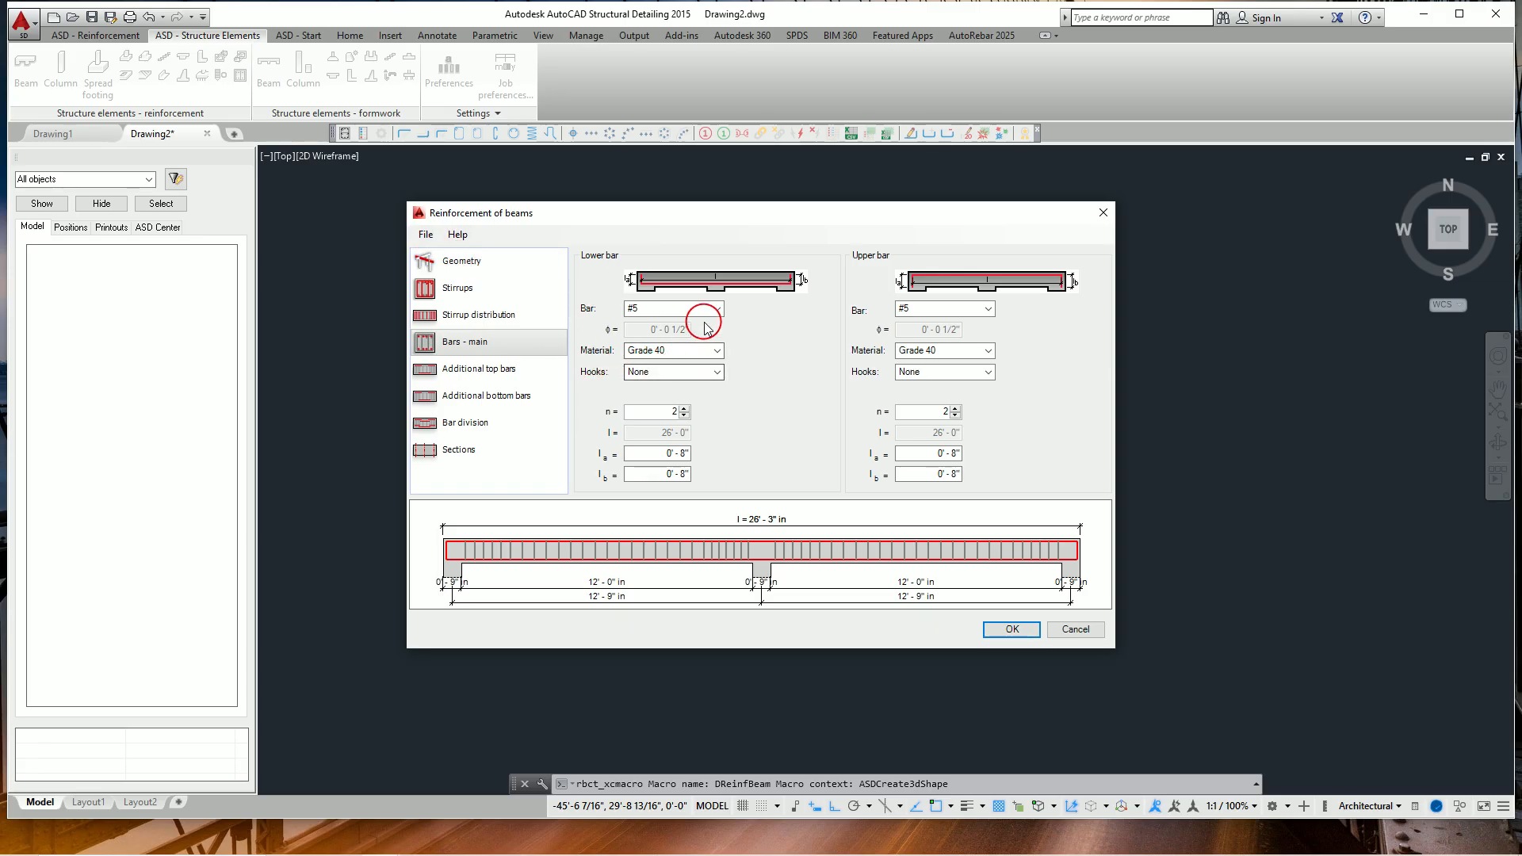
pyautogui.click(721, 376)
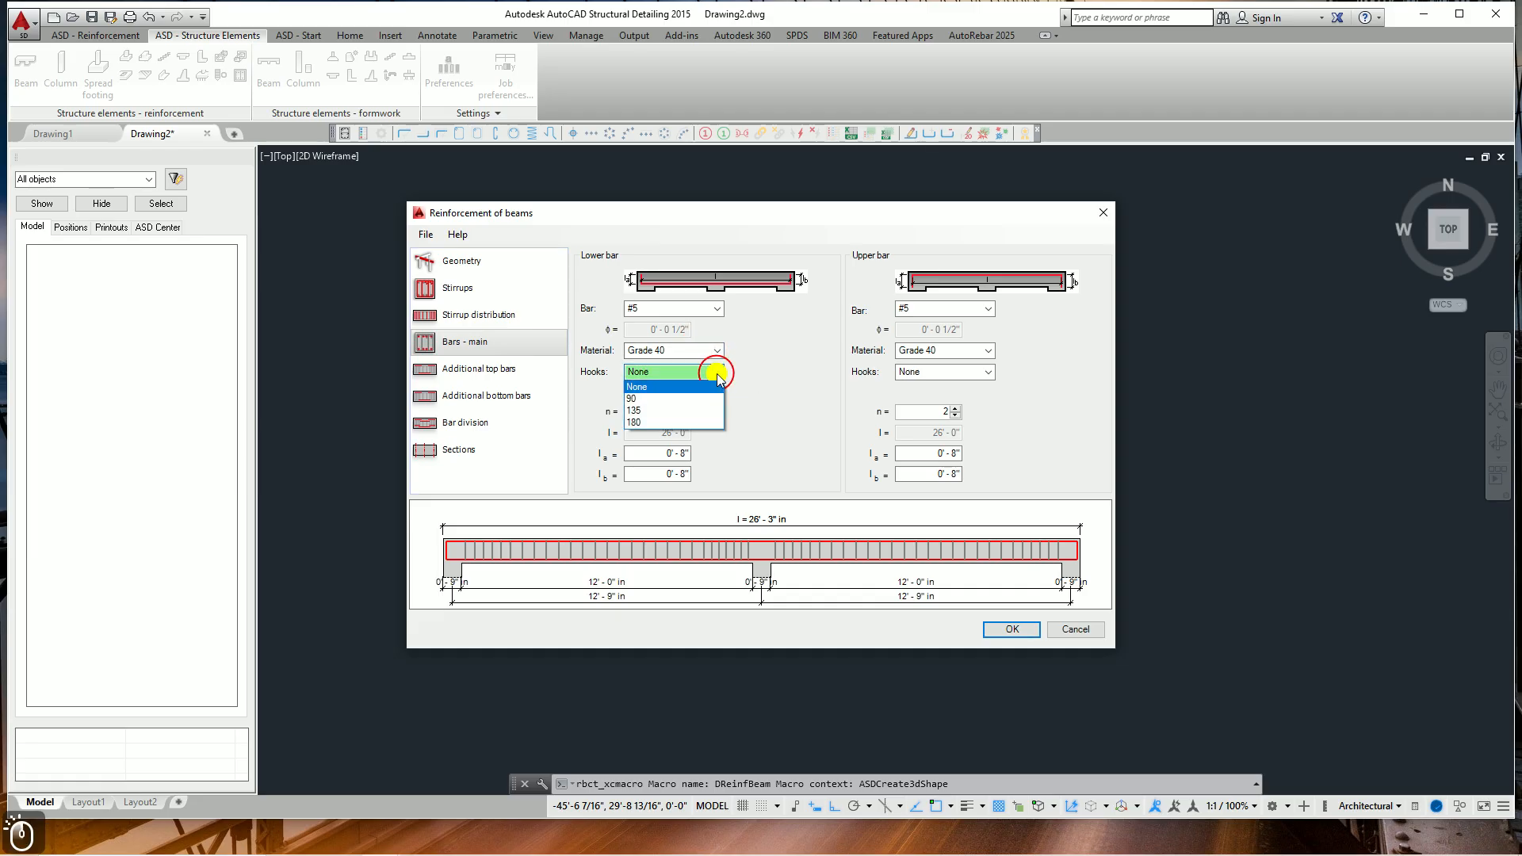
pyautogui.click(652, 399)
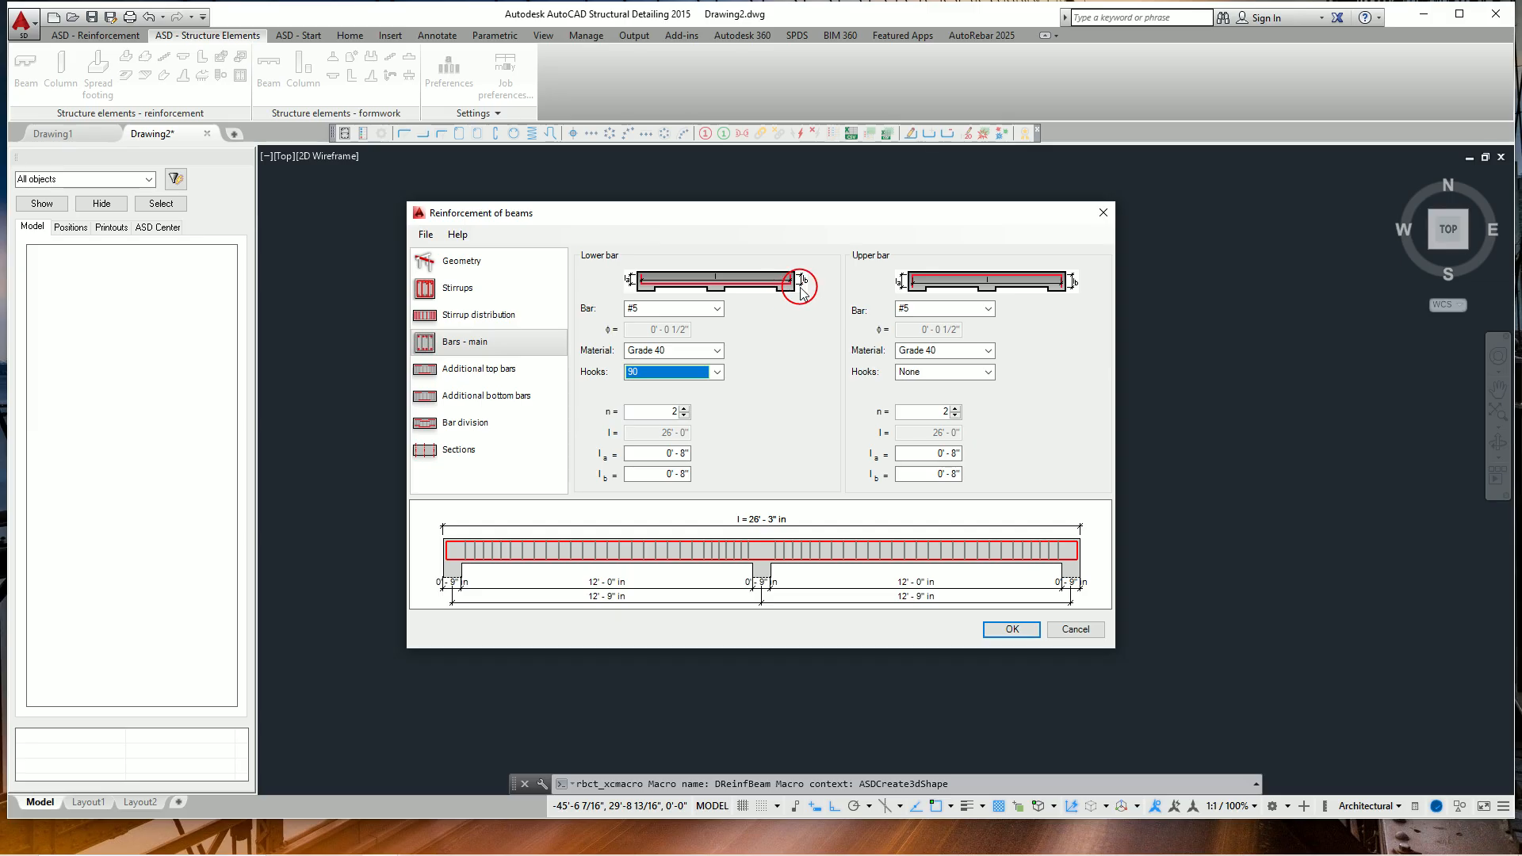
pyautogui.click(989, 373)
pyautogui.click(922, 392)
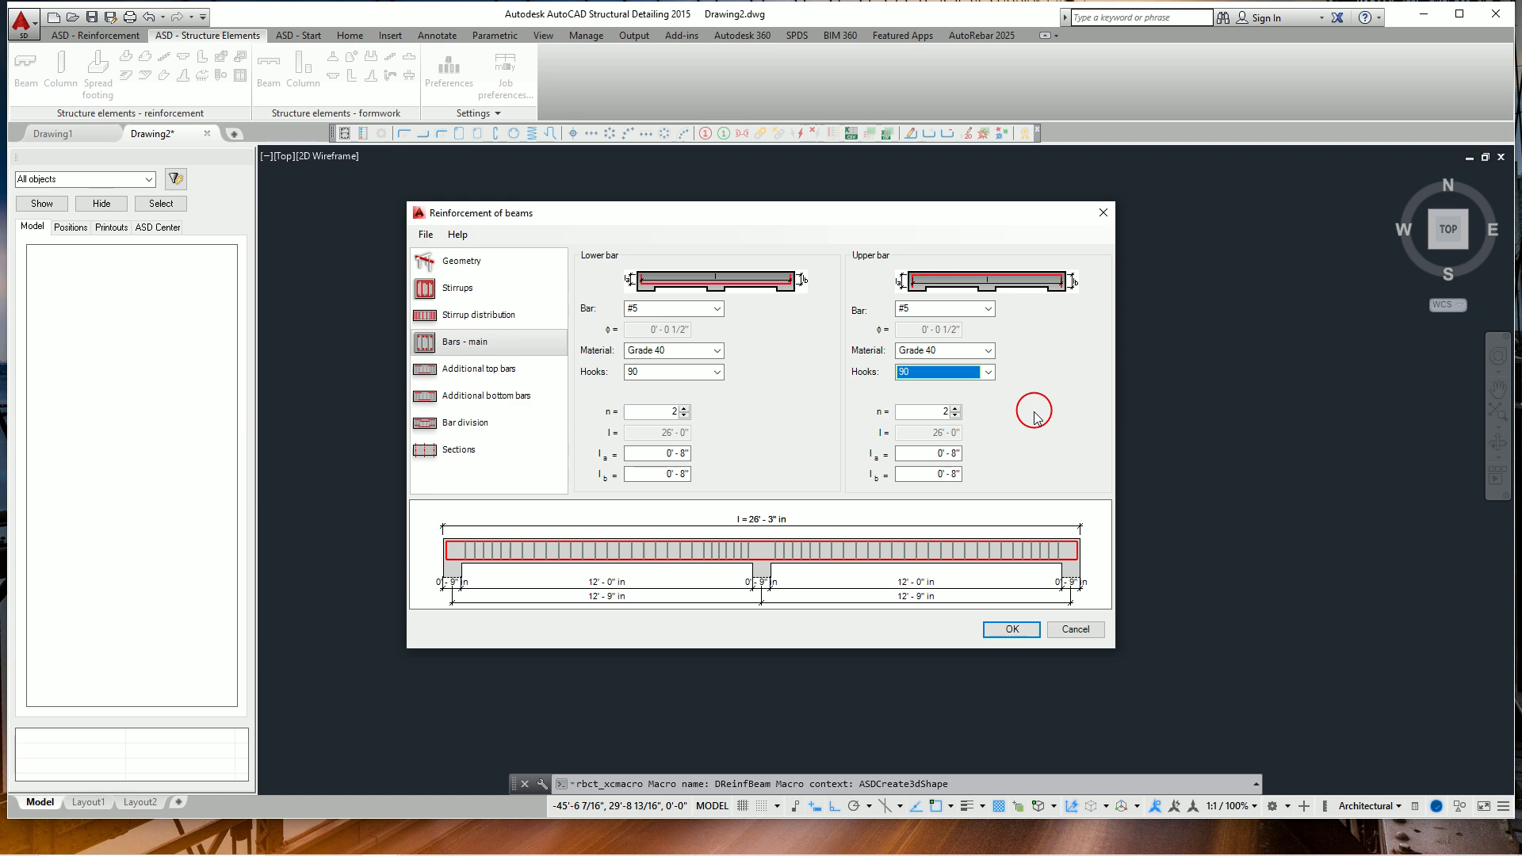
# Set the hooks of the upper and lower main bars back to None.
pyautogui.click(989, 372)
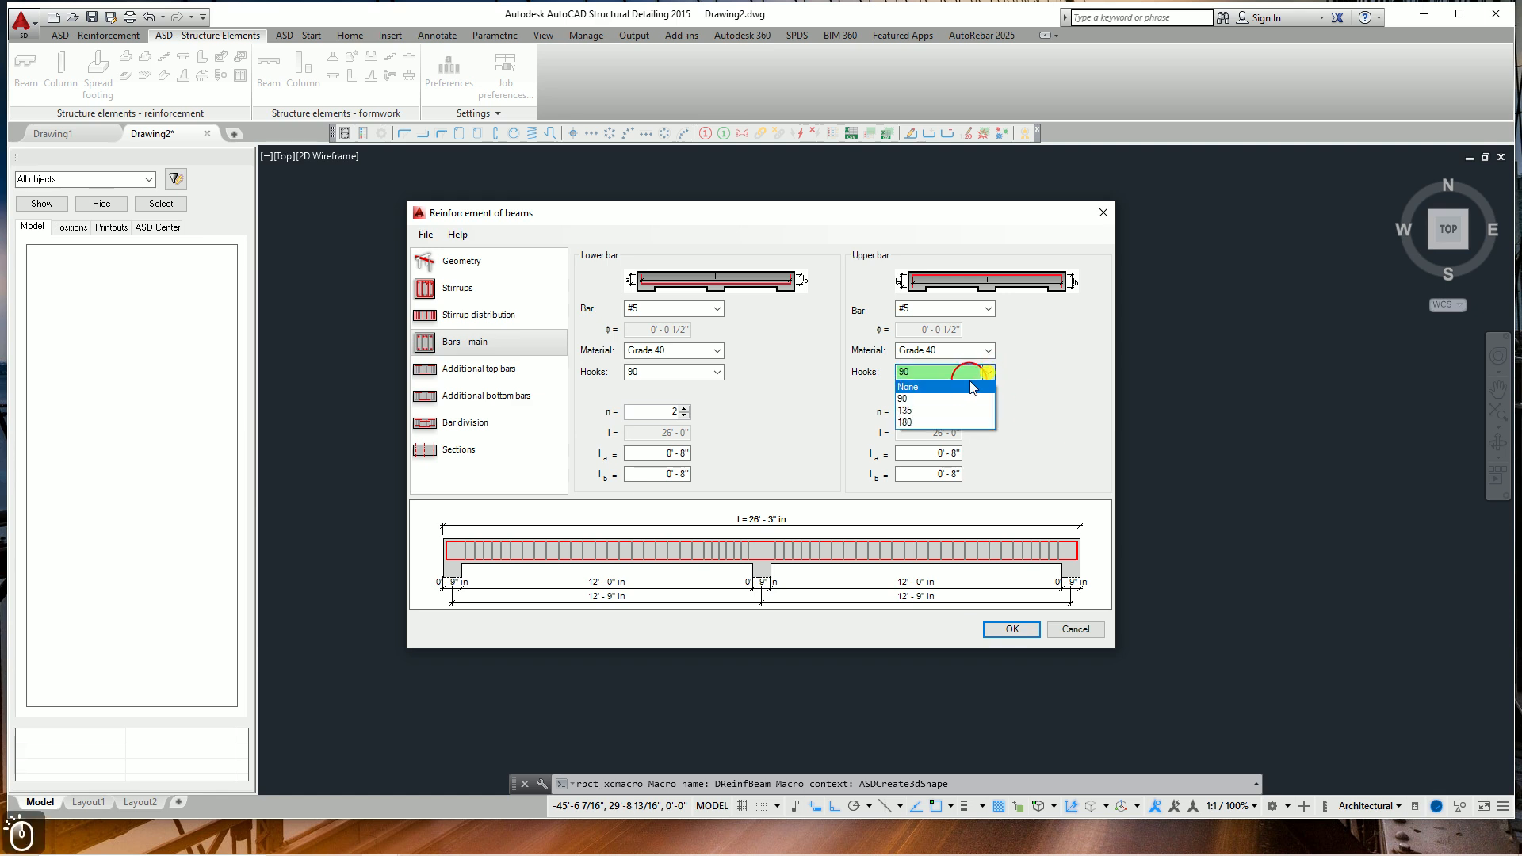
pyautogui.click(951, 388)
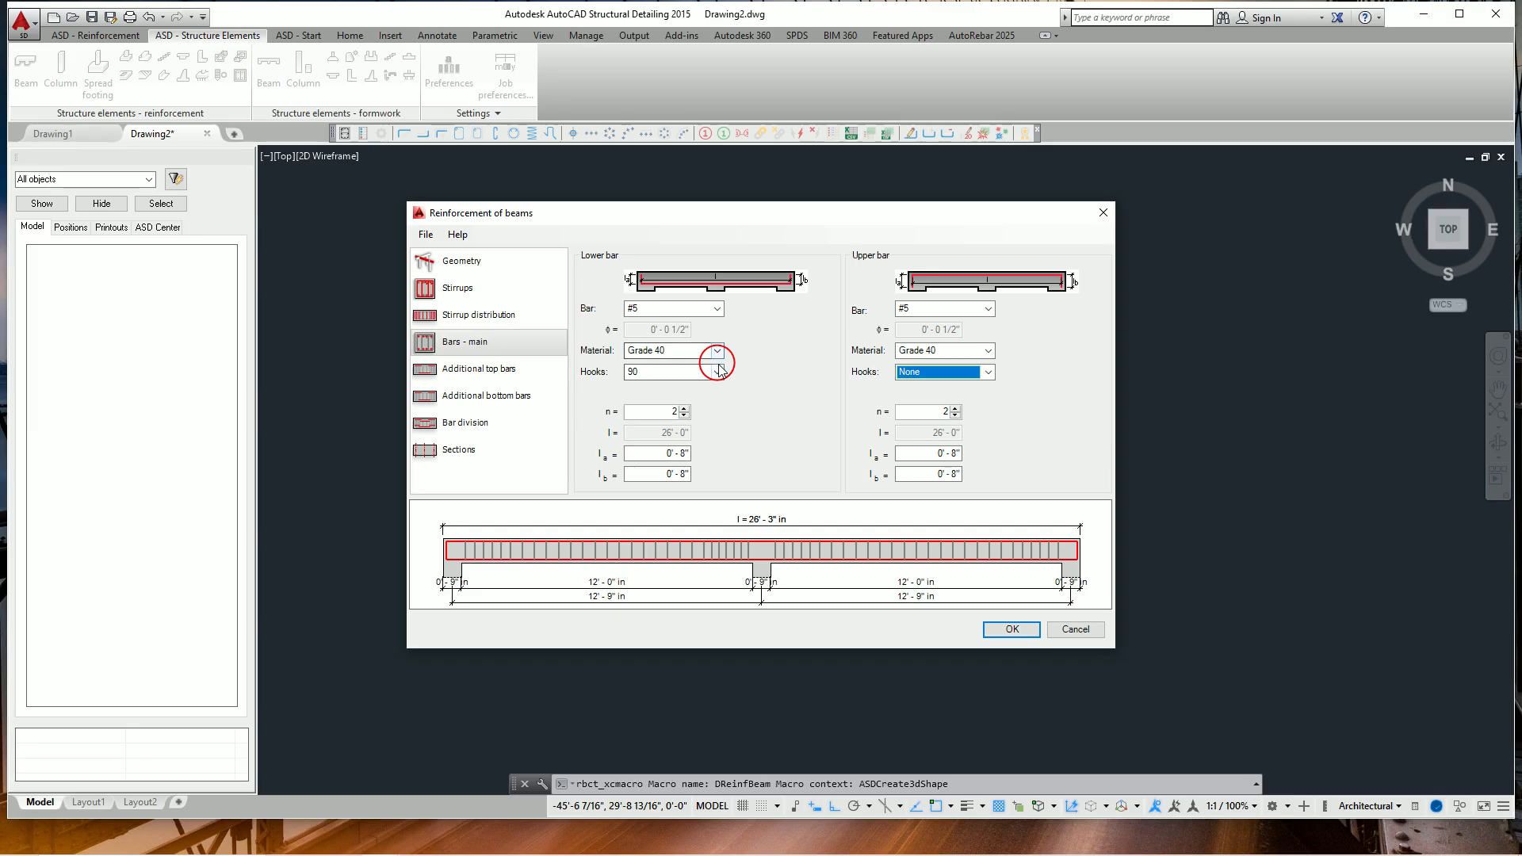
pyautogui.click(678, 372)
pyautogui.click(657, 386)
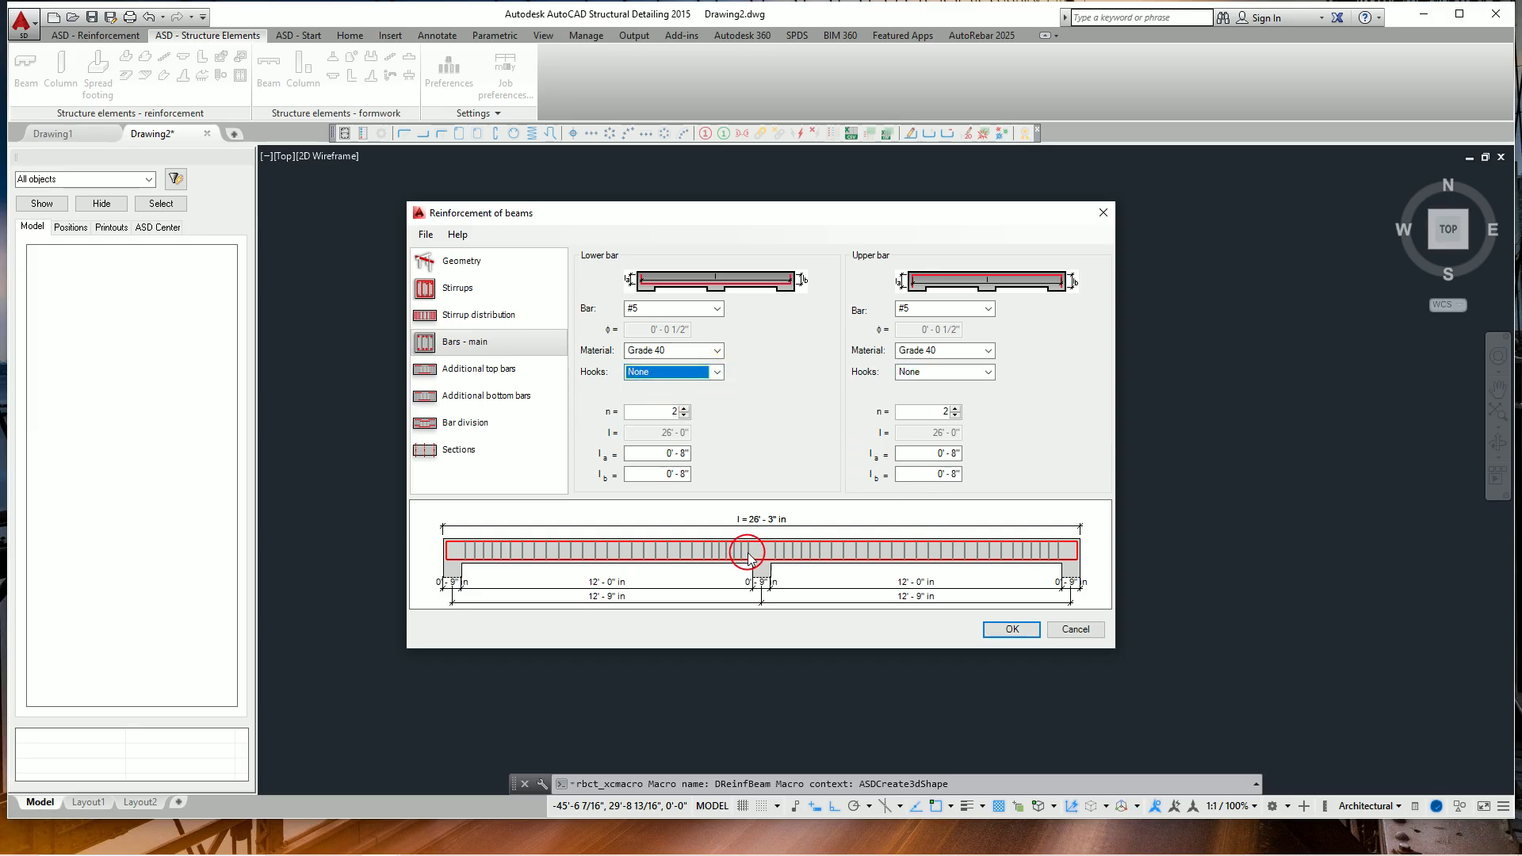
pyautogui.click(689, 555)
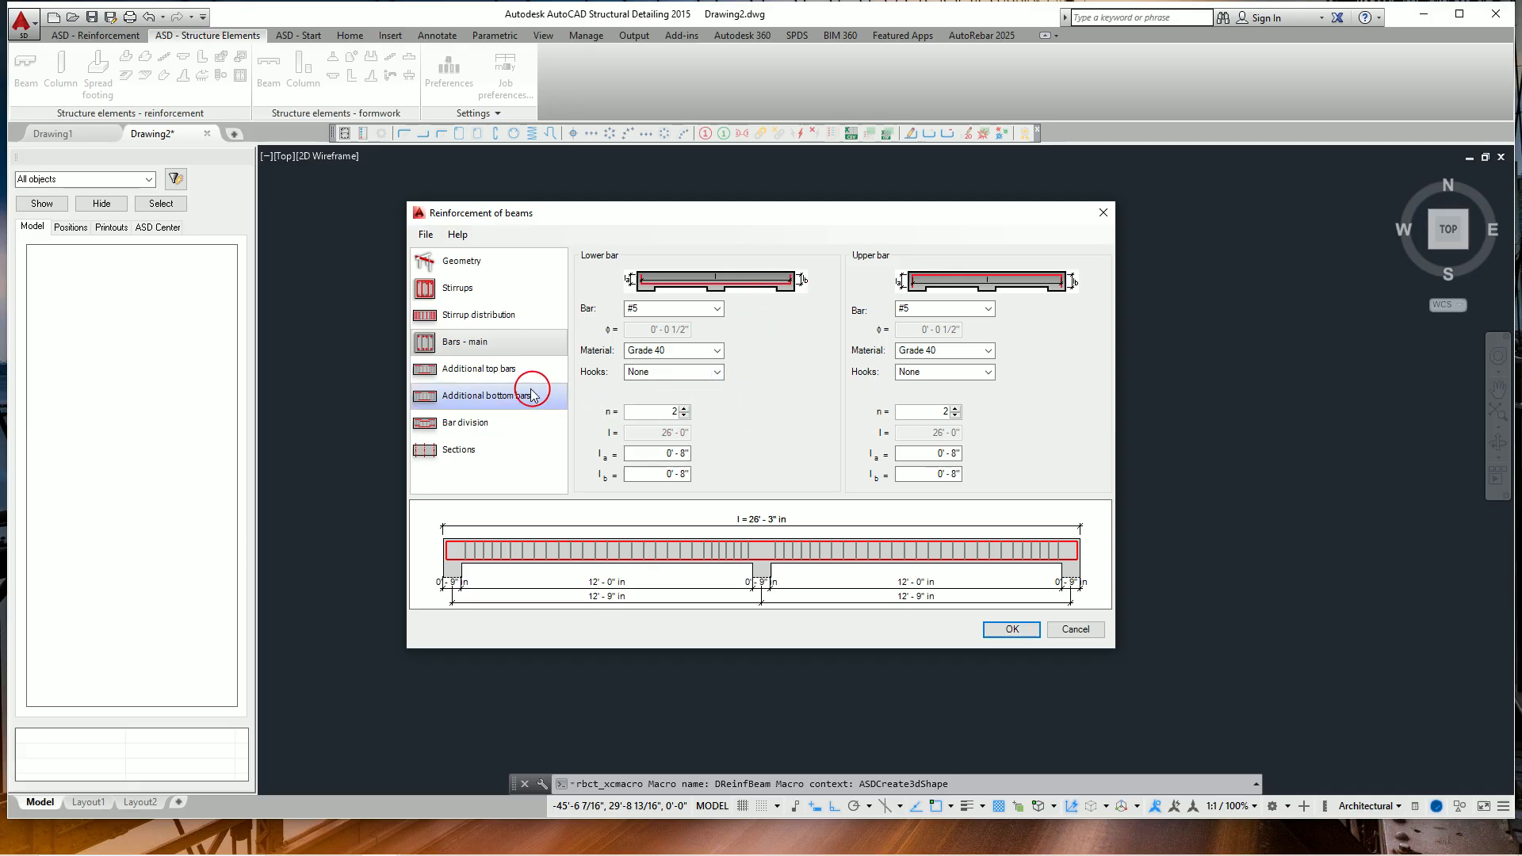
# Review the additional top and additional bottom bar settings for both spans.
pyautogui.click(500, 371)
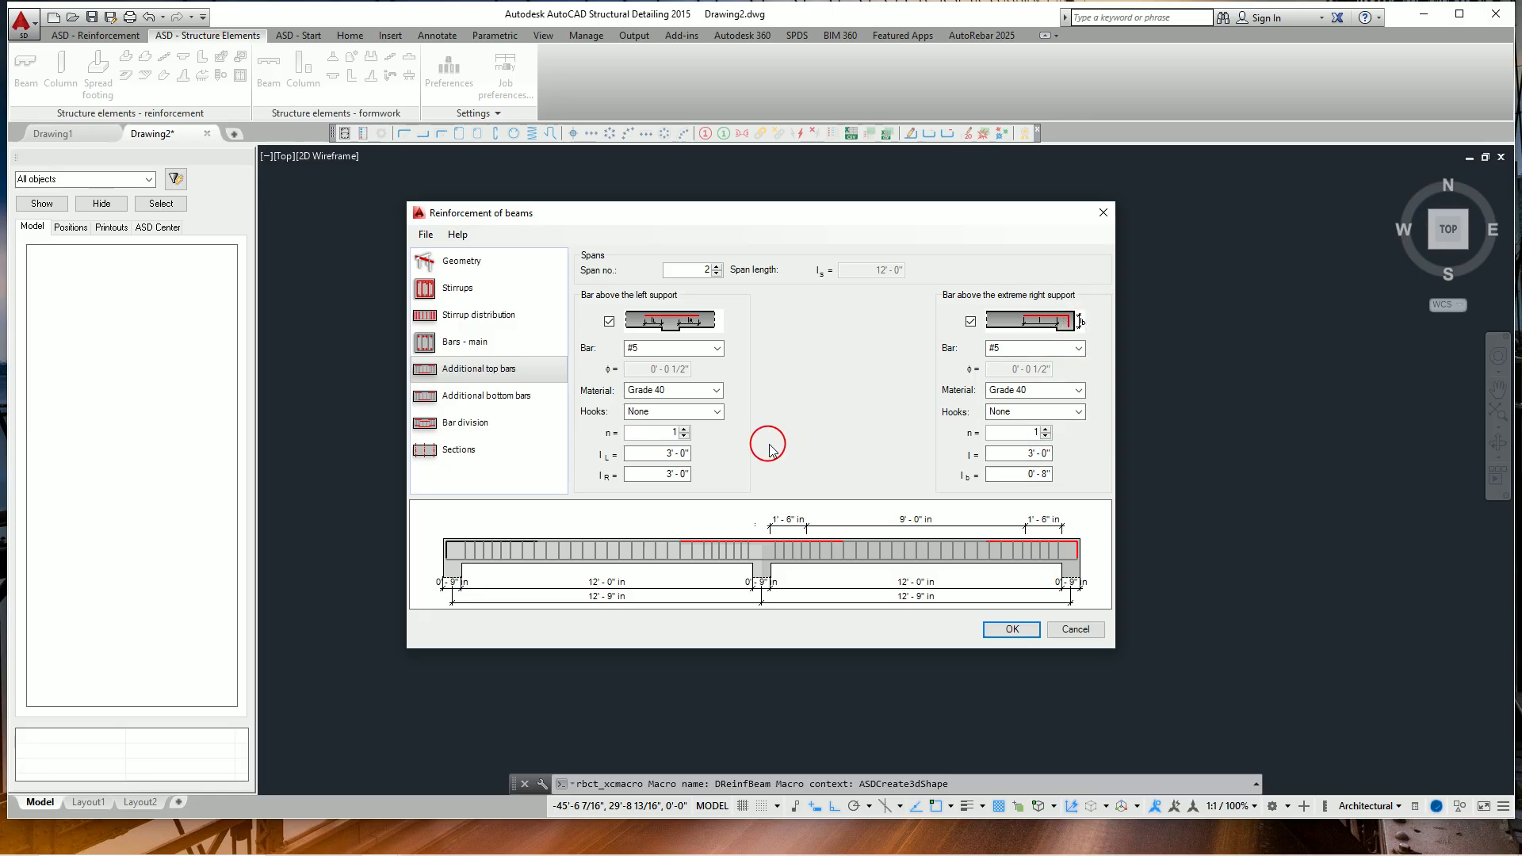
pyautogui.click(581, 550)
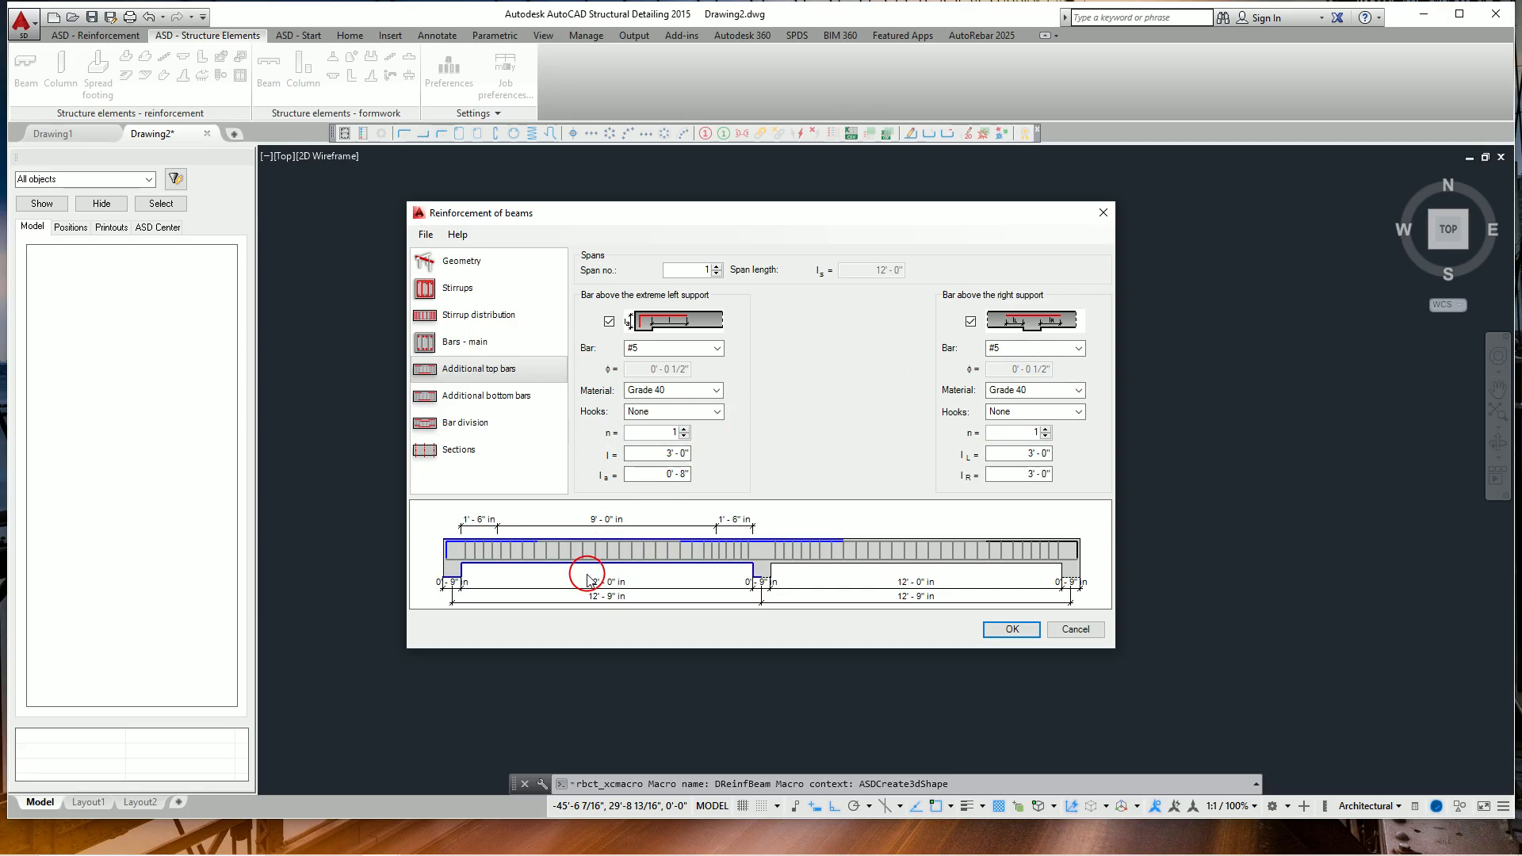
pyautogui.click(512, 401)
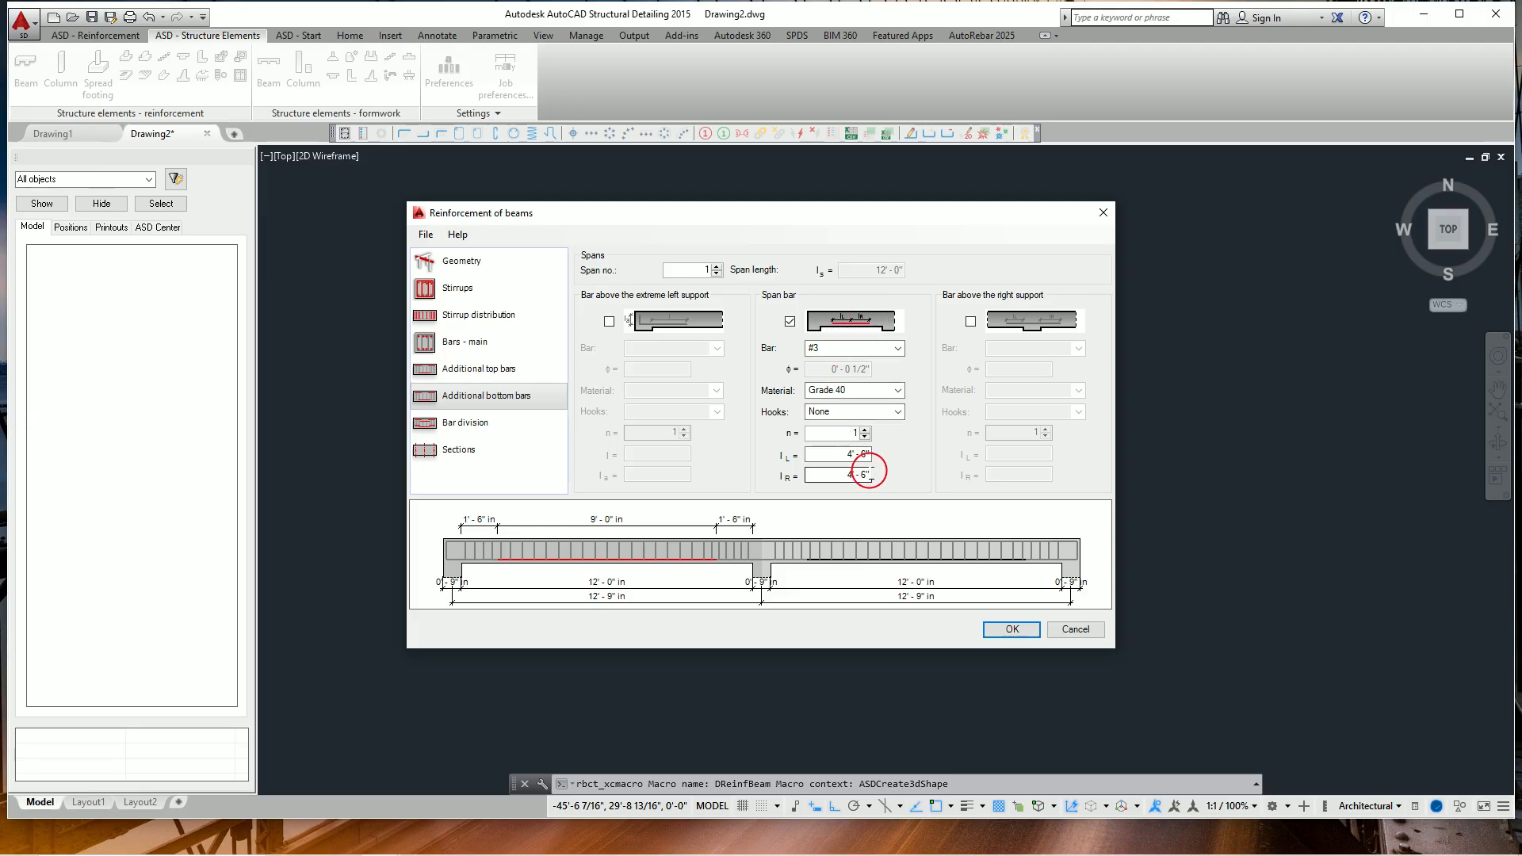
pyautogui.click(882, 552)
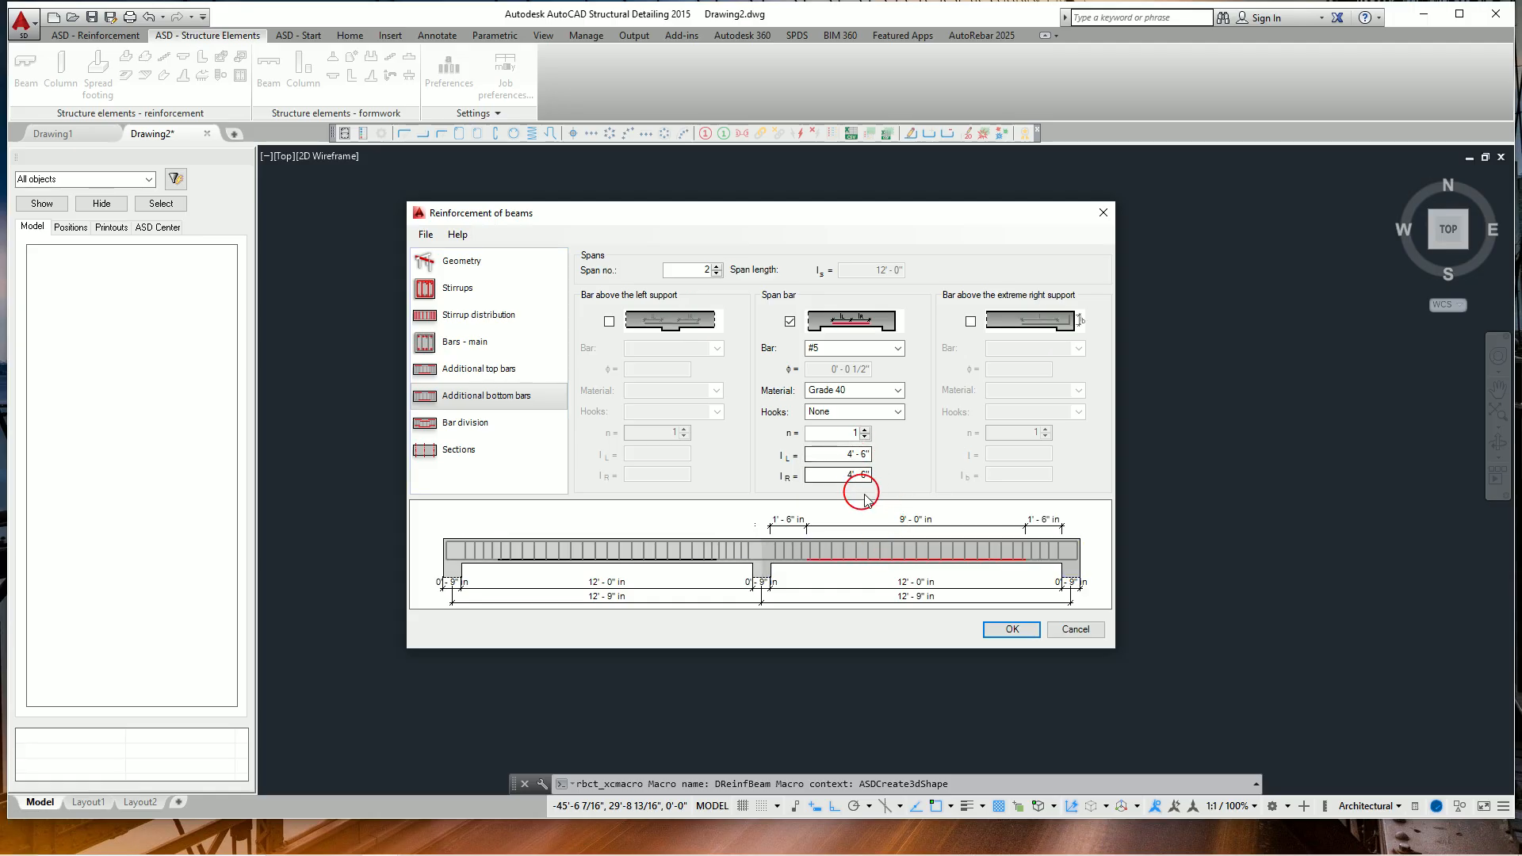
# Check the bar division and section settings, keep the span 1 sections drawn, and generate the beam reinforcement drawing.
pyautogui.click(491, 426)
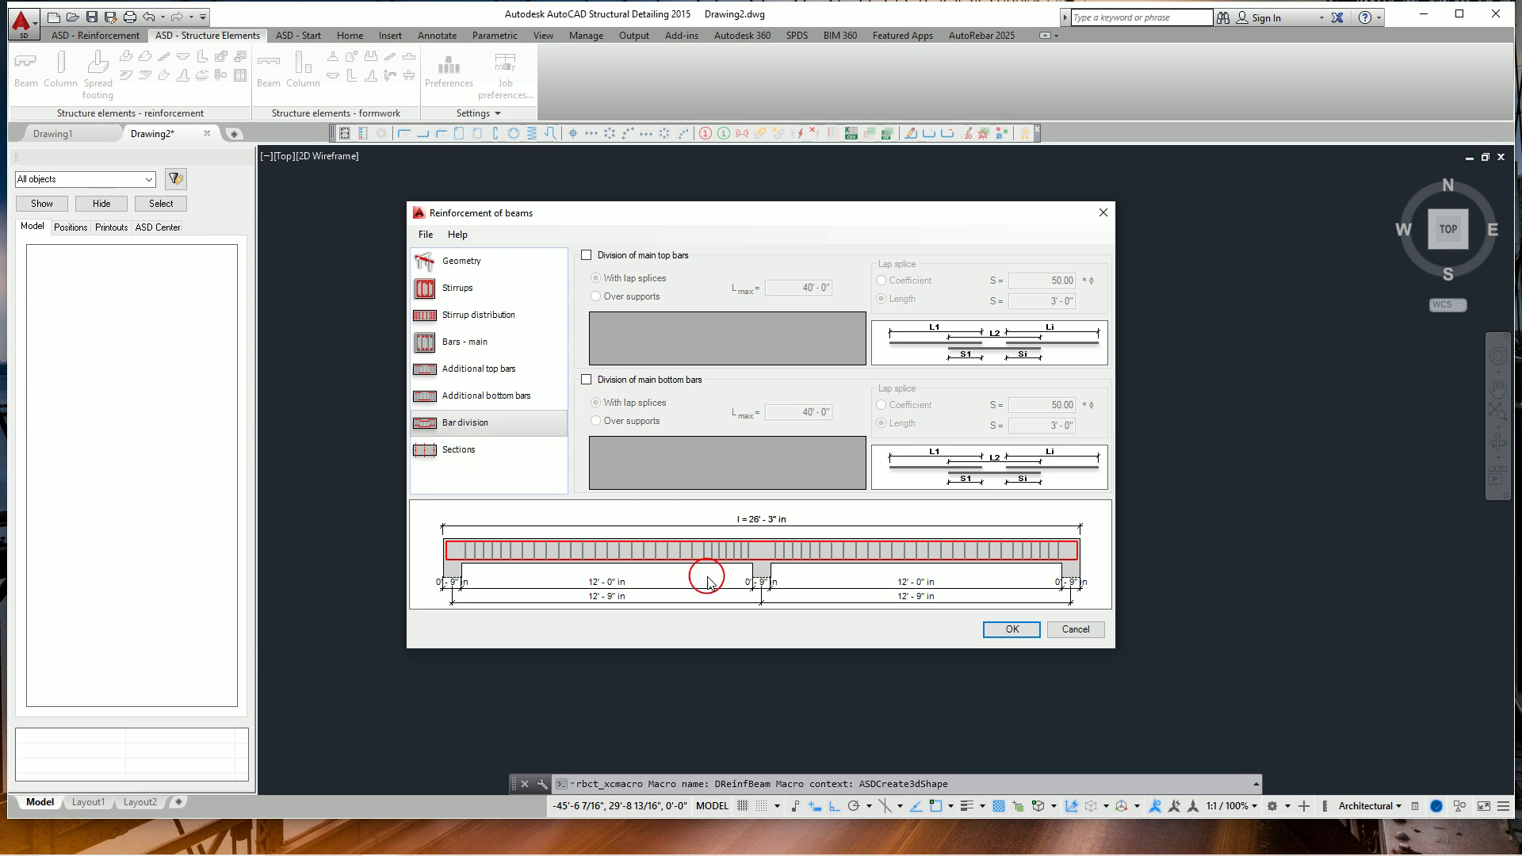
pyautogui.click(463, 452)
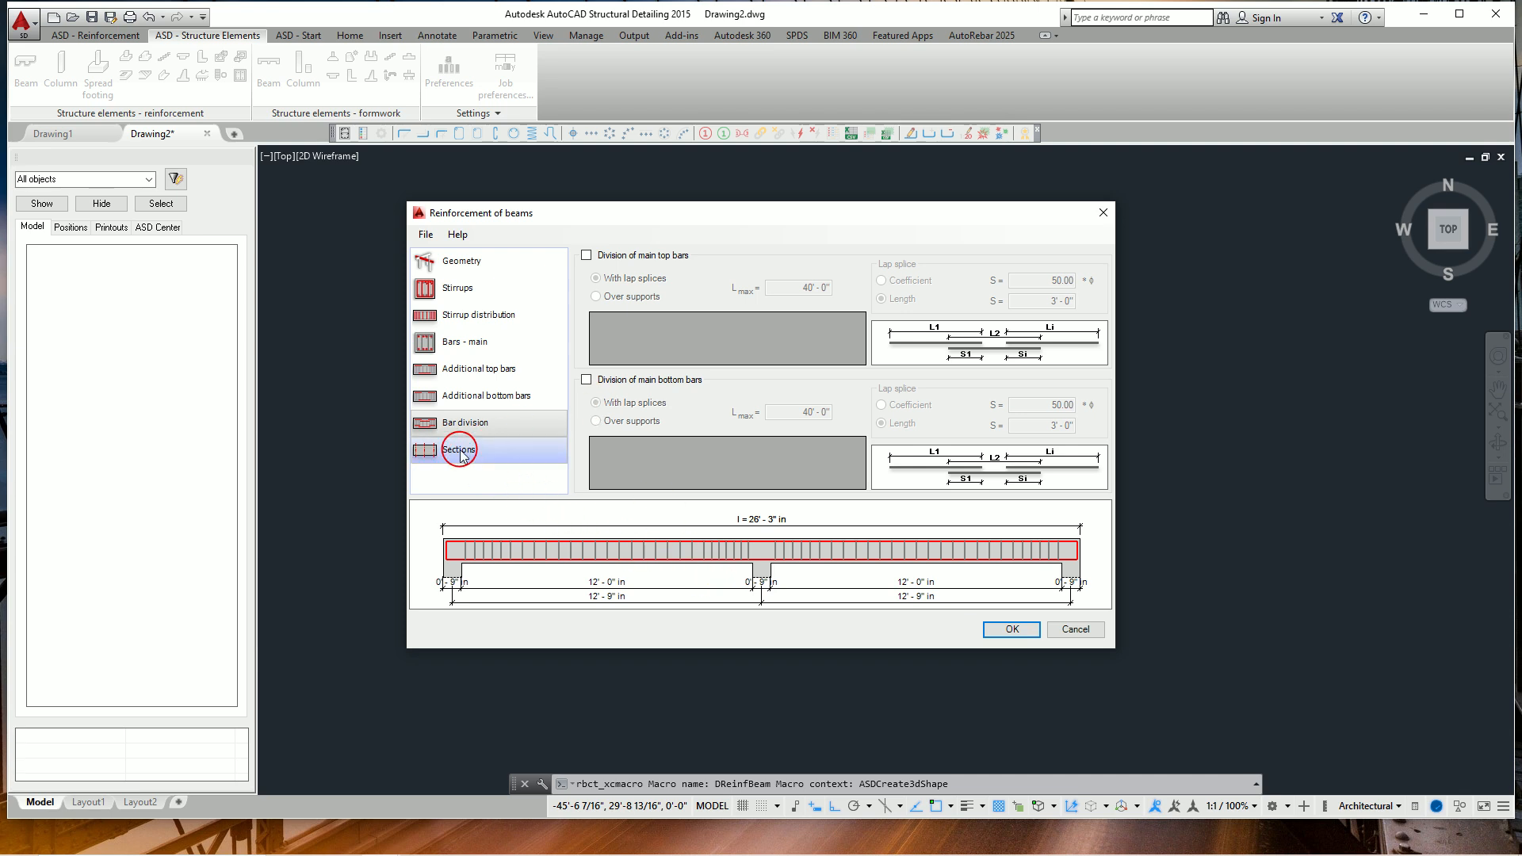
pyautogui.click(603, 301)
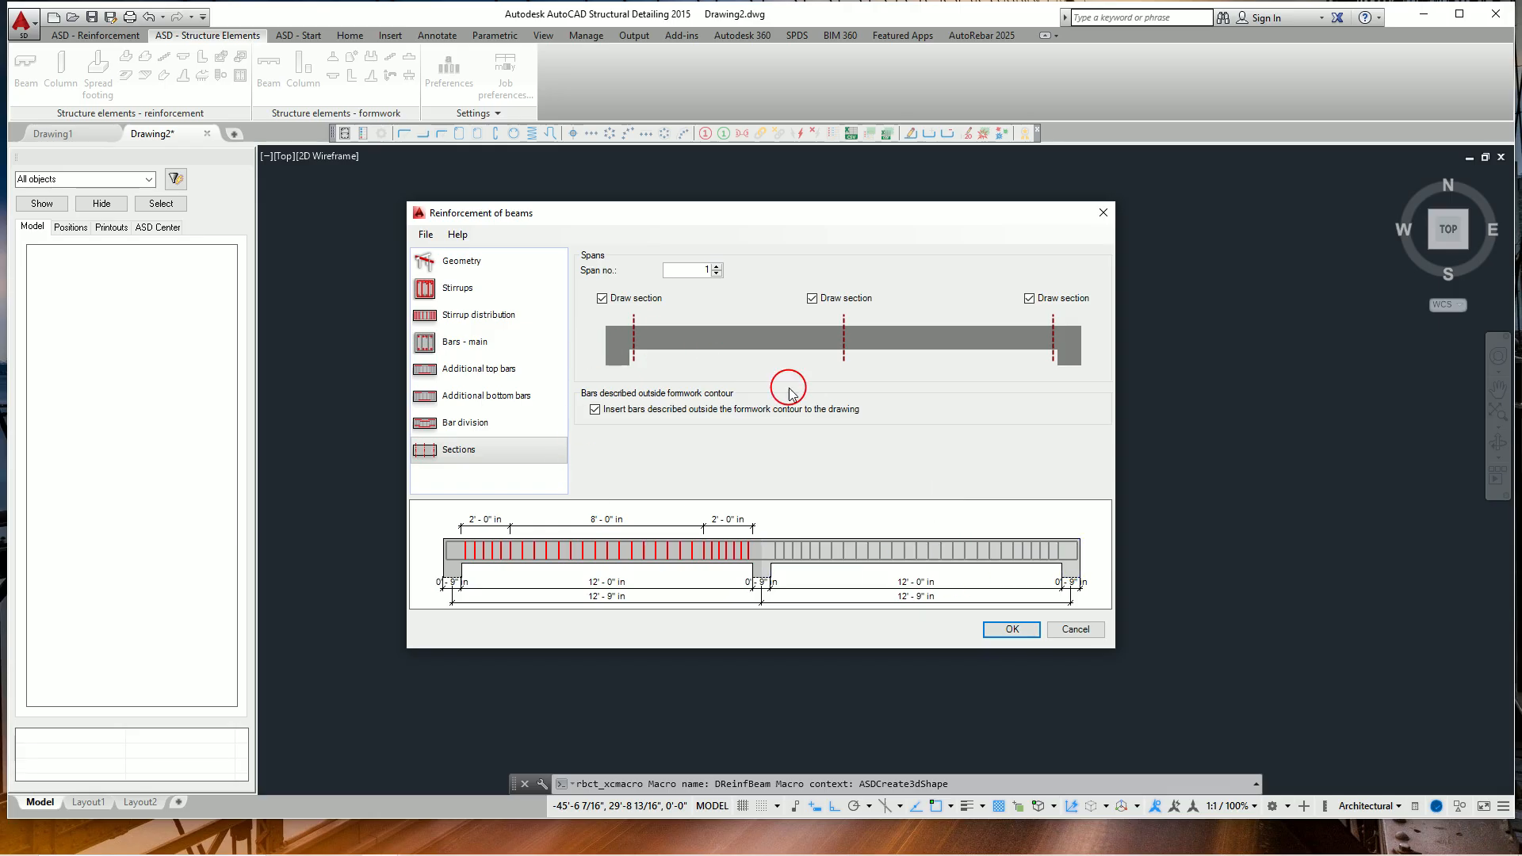
pyautogui.click(1007, 631)
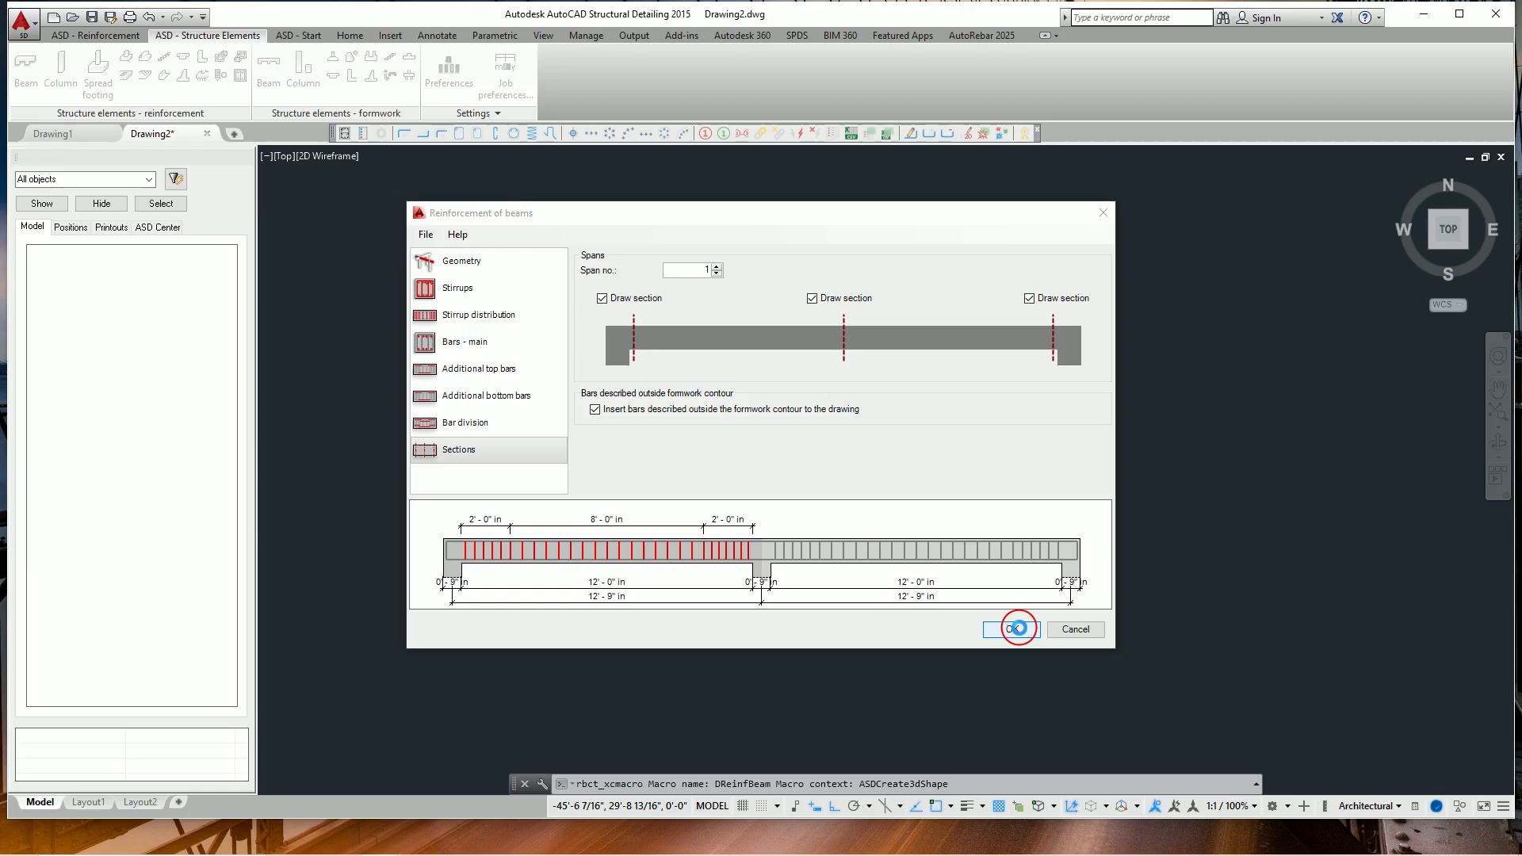
pyautogui.click(1019, 628)
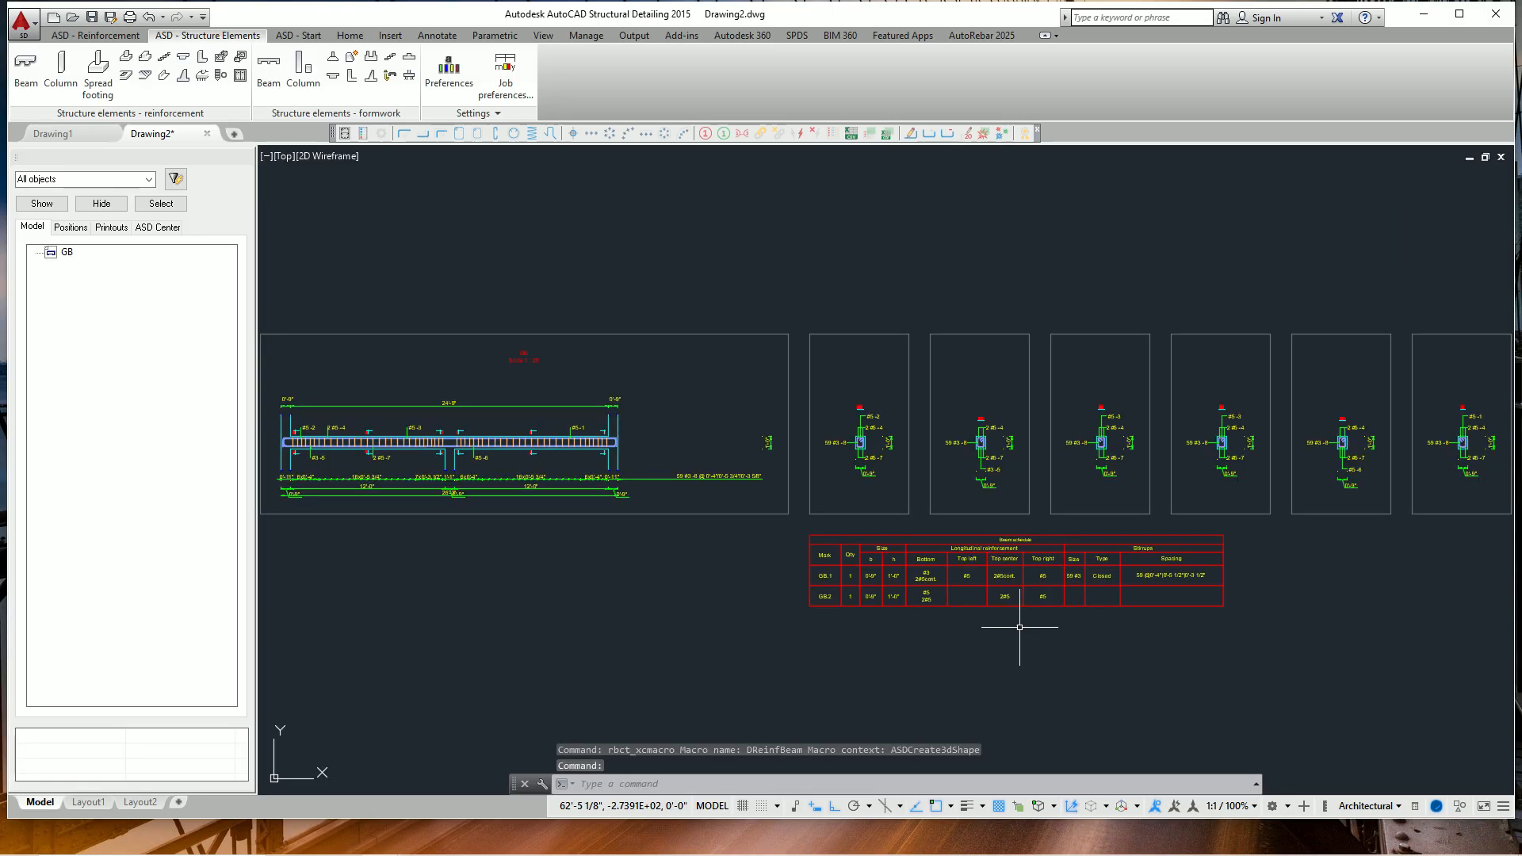
# Examine the bar labels and stirrup spacing in the generated beam elevation.
pyautogui.moveTo(646, 554); pyautogui.dragTo(765, 523, button='middle')
pyautogui.scroll(10, 440, 429)
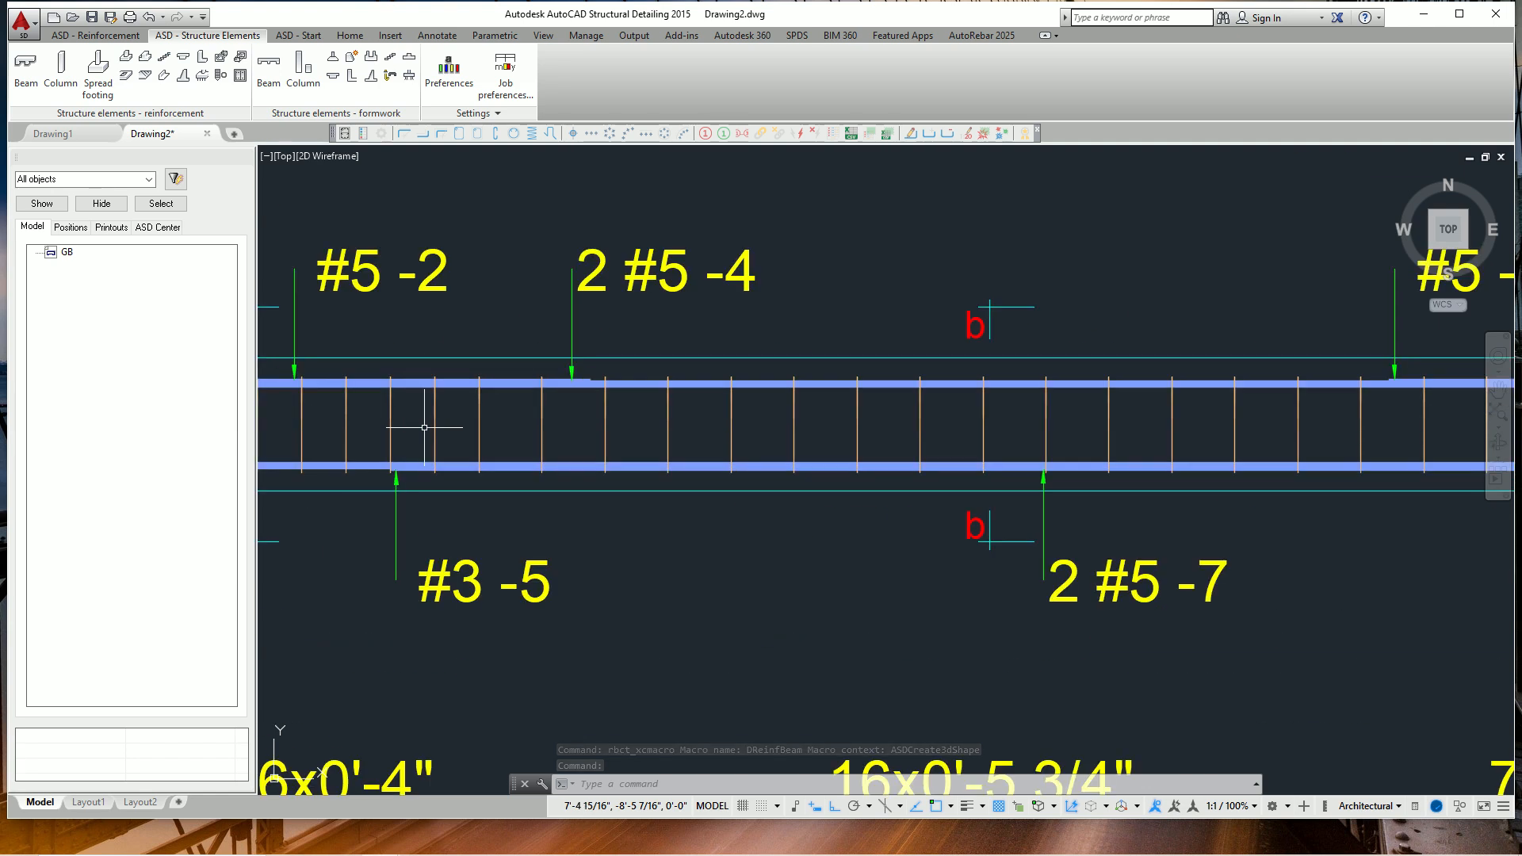
pyautogui.scroll(-6, 440, 429)
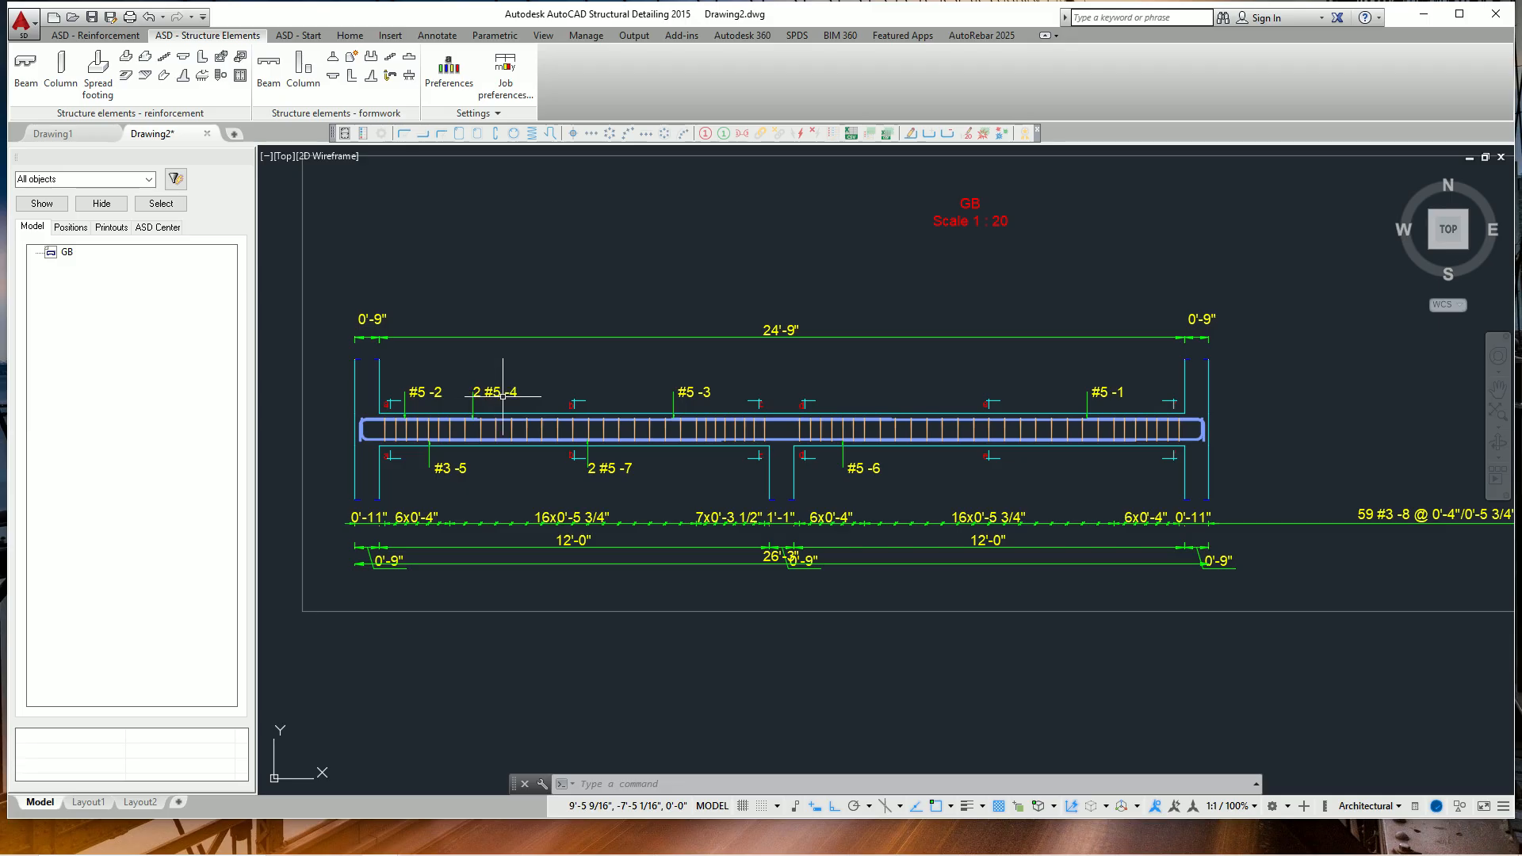
pyautogui.scroll(4, 503, 395)
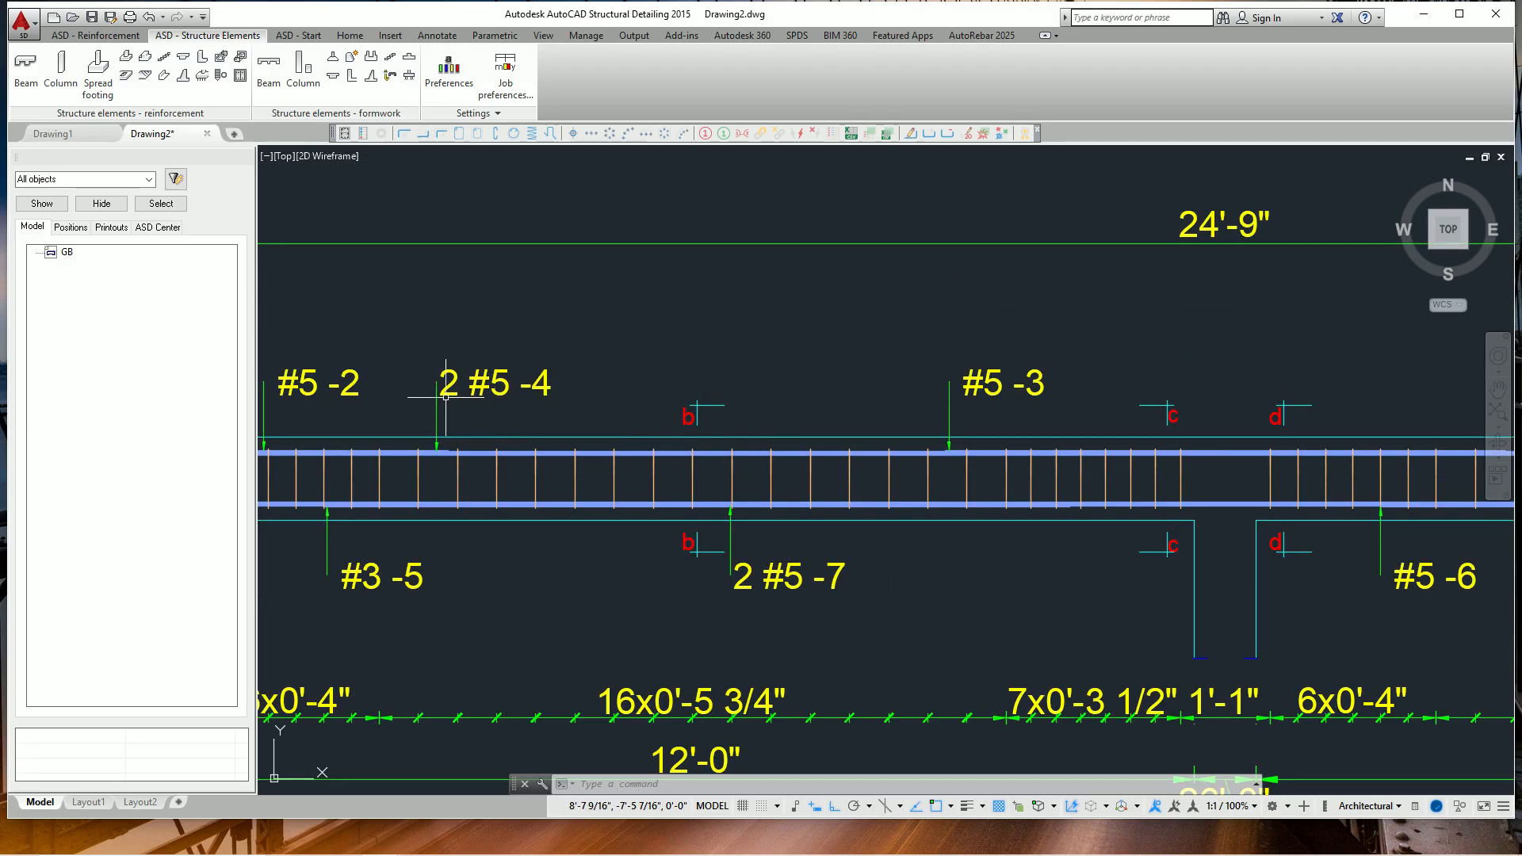
# Examine the stirrup spacing and span dimensions along the beam elevation, plus the cross-sections and beam schedule beside it.
pyautogui.scroll(-2, 503, 404)
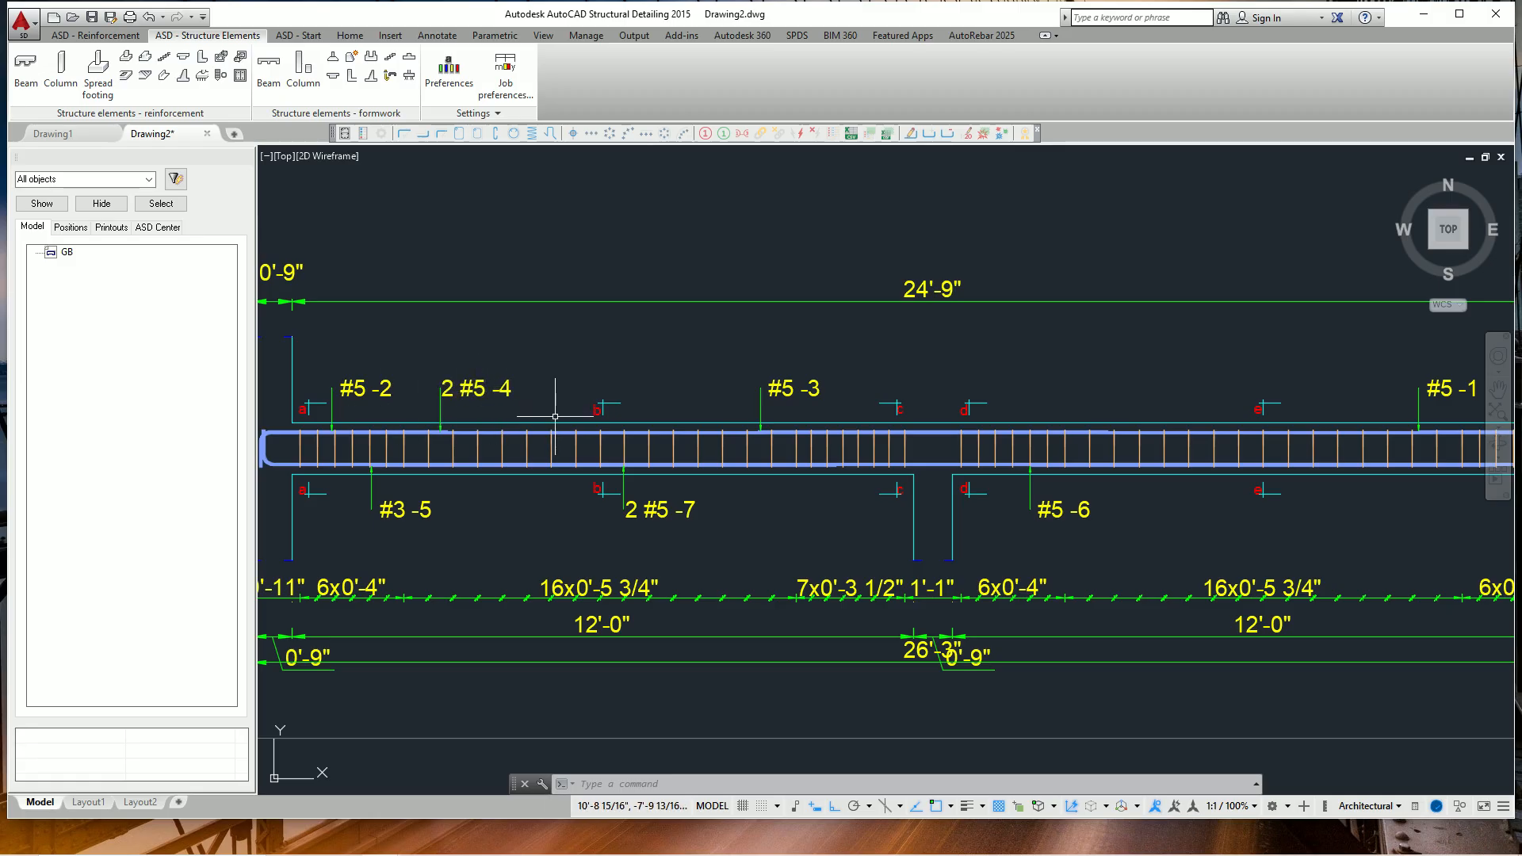
pyautogui.scroll(-4, 425, 418)
pyautogui.scroll(5, 630, 424)
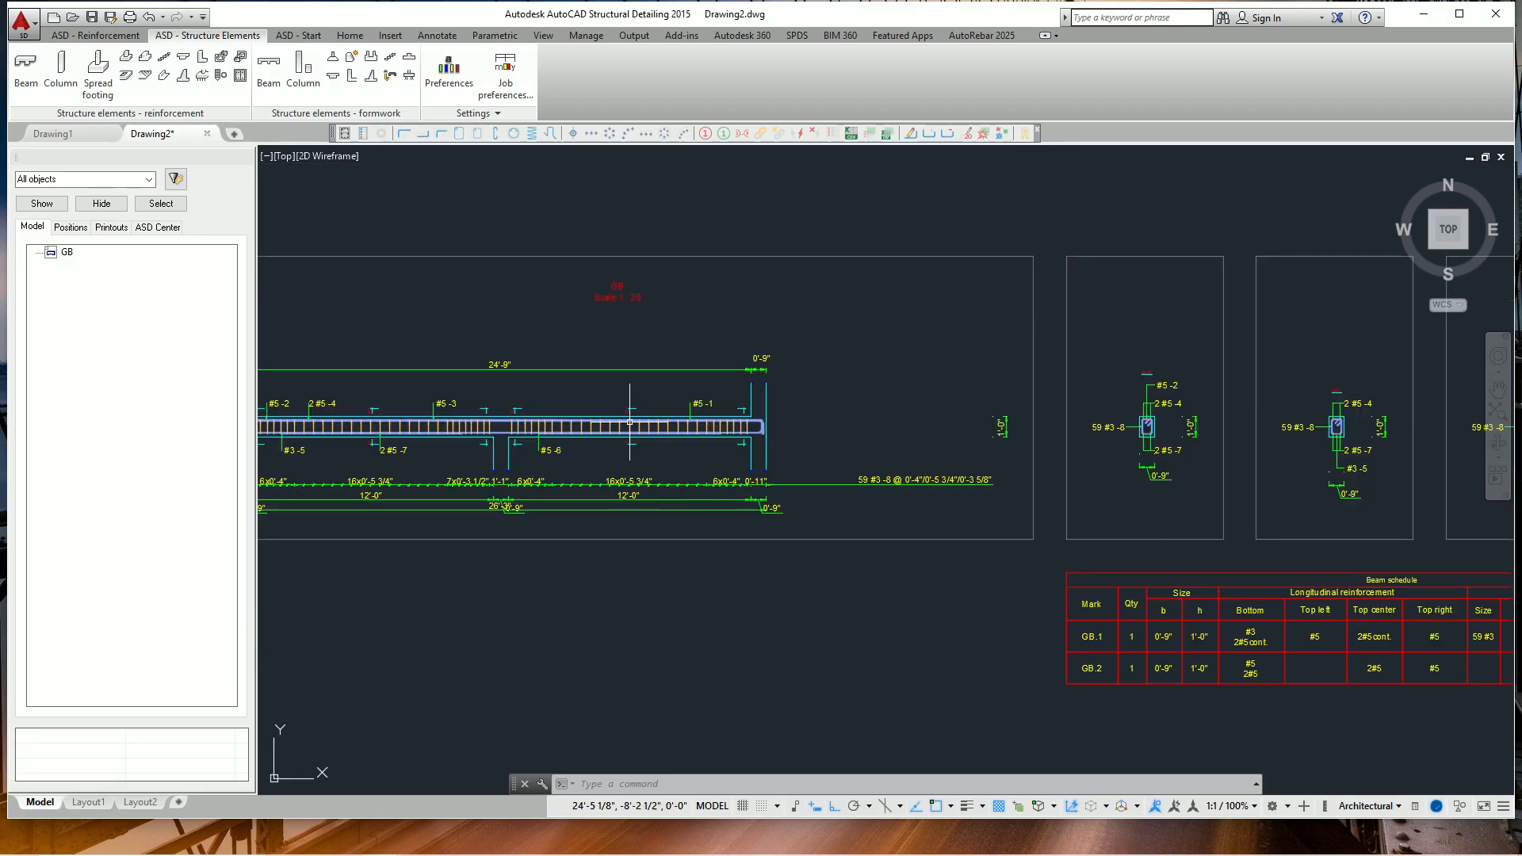
pyautogui.scroll(-5, 681, 417)
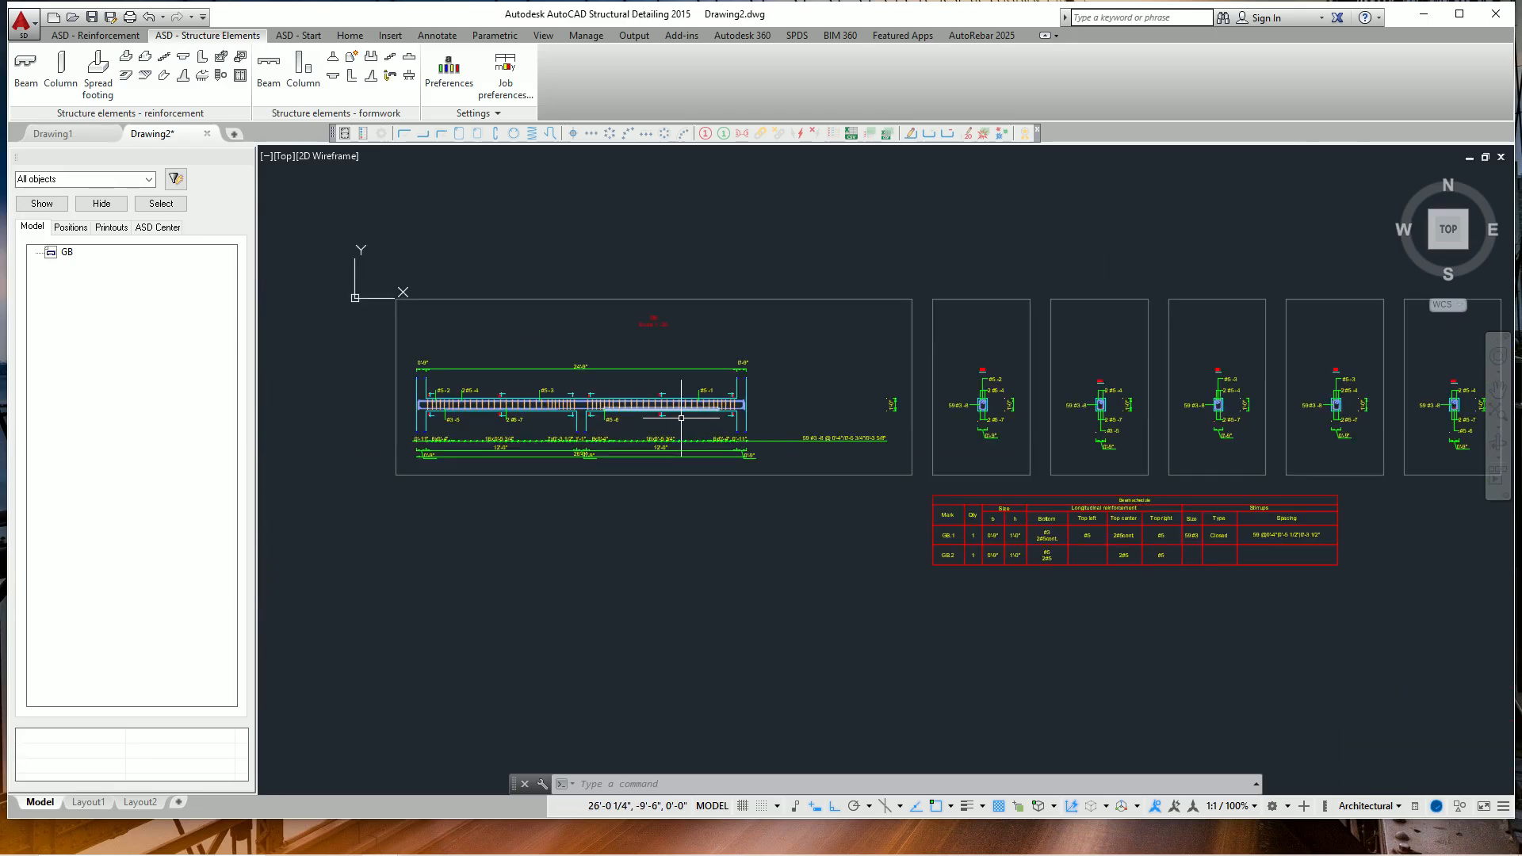
pyautogui.scroll(6, 686, 421)
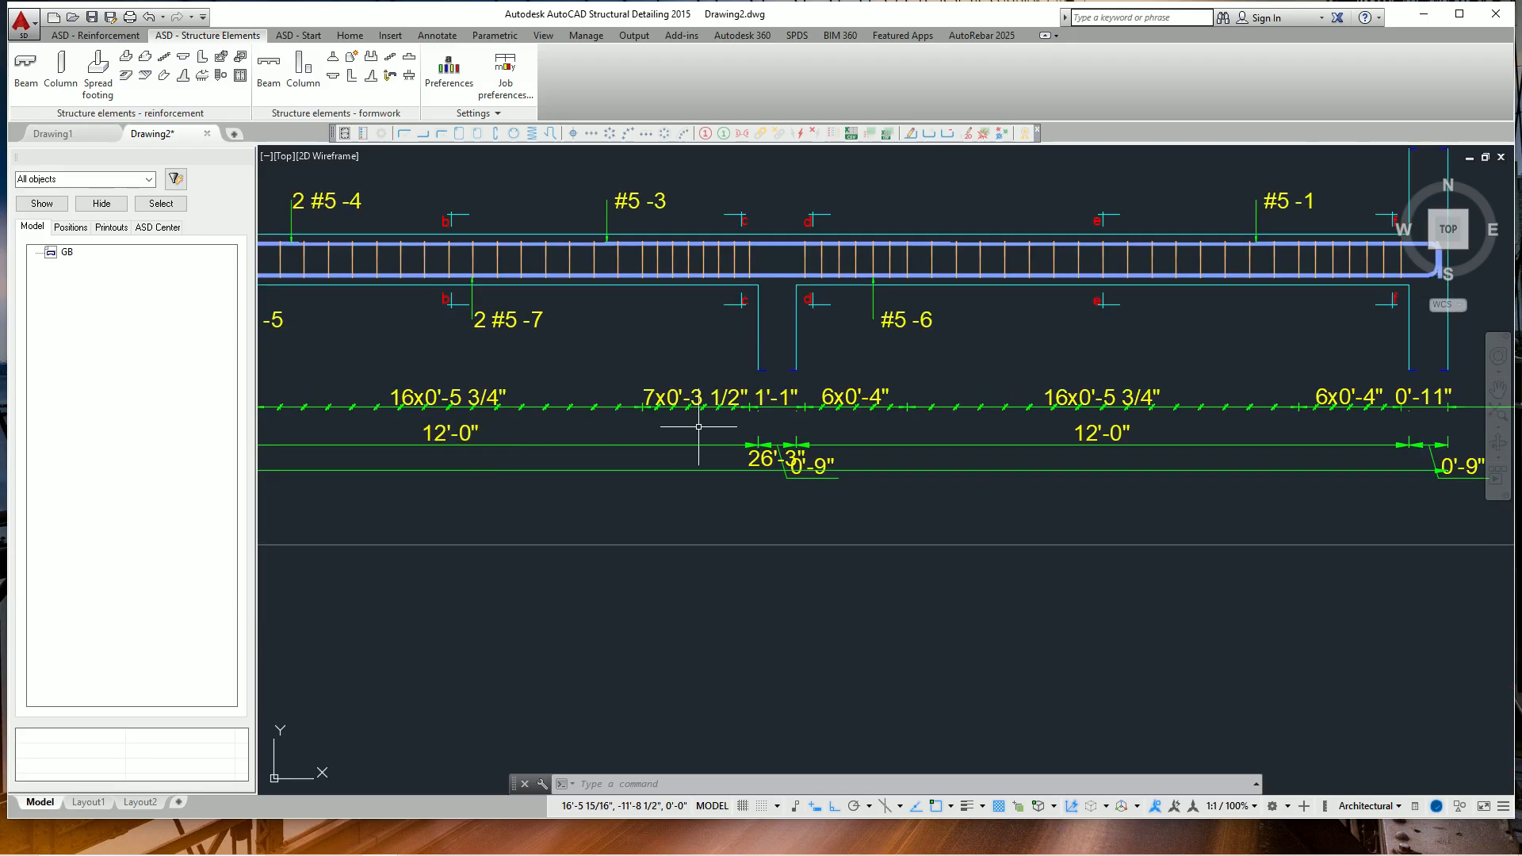
pyautogui.scroll(-6, 698, 426)
pyautogui.moveTo(1149, 519); pyautogui.dragTo(816, 504, button='middle')
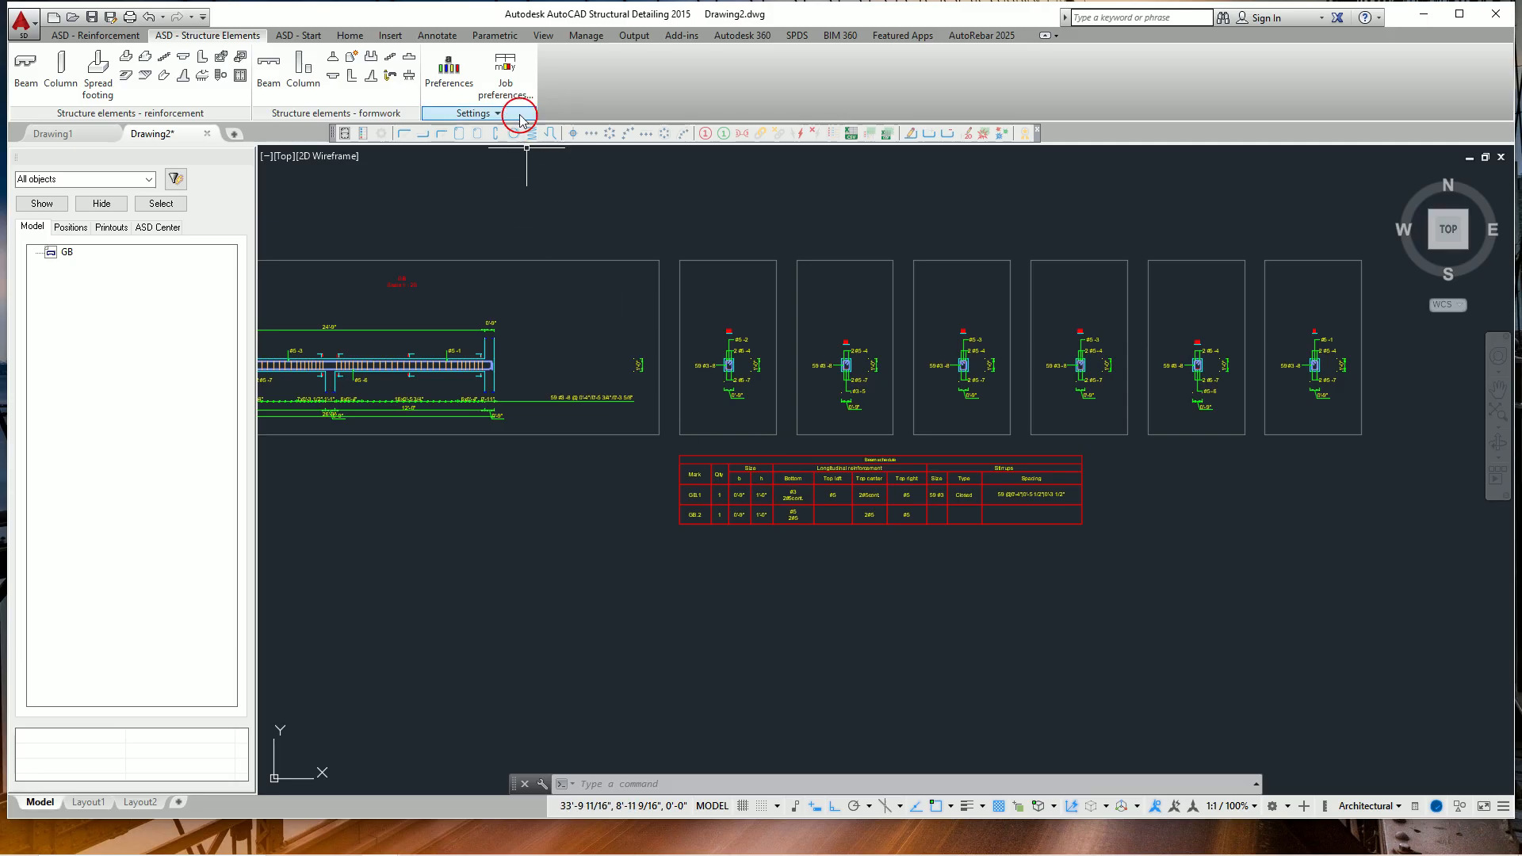
pyautogui.scroll(-4, 755, 441)
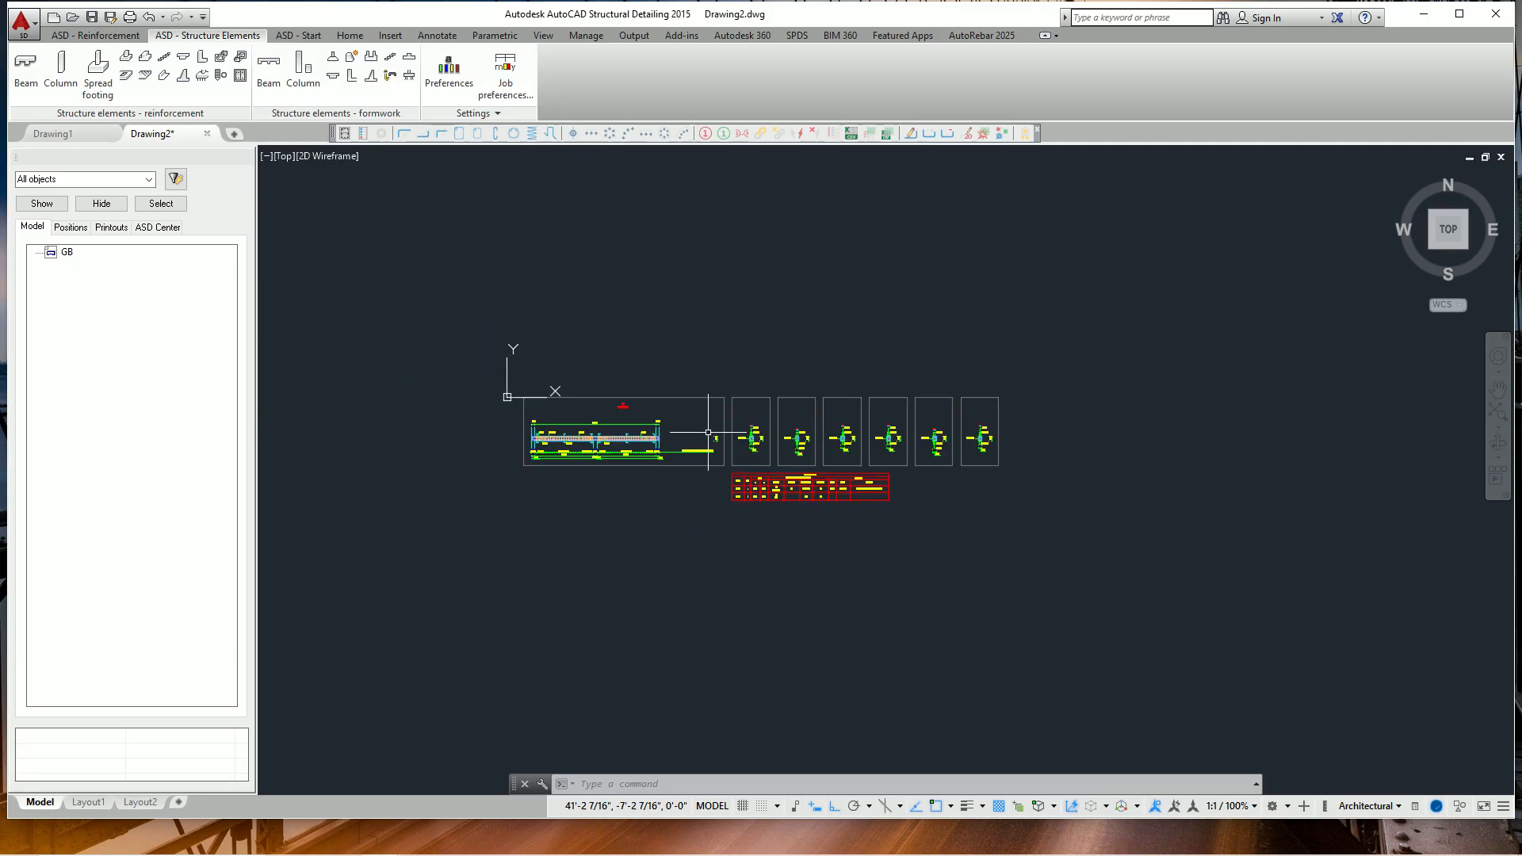
pyautogui.moveTo(693, 590); pyautogui.dragTo(666, 583, button='middle')
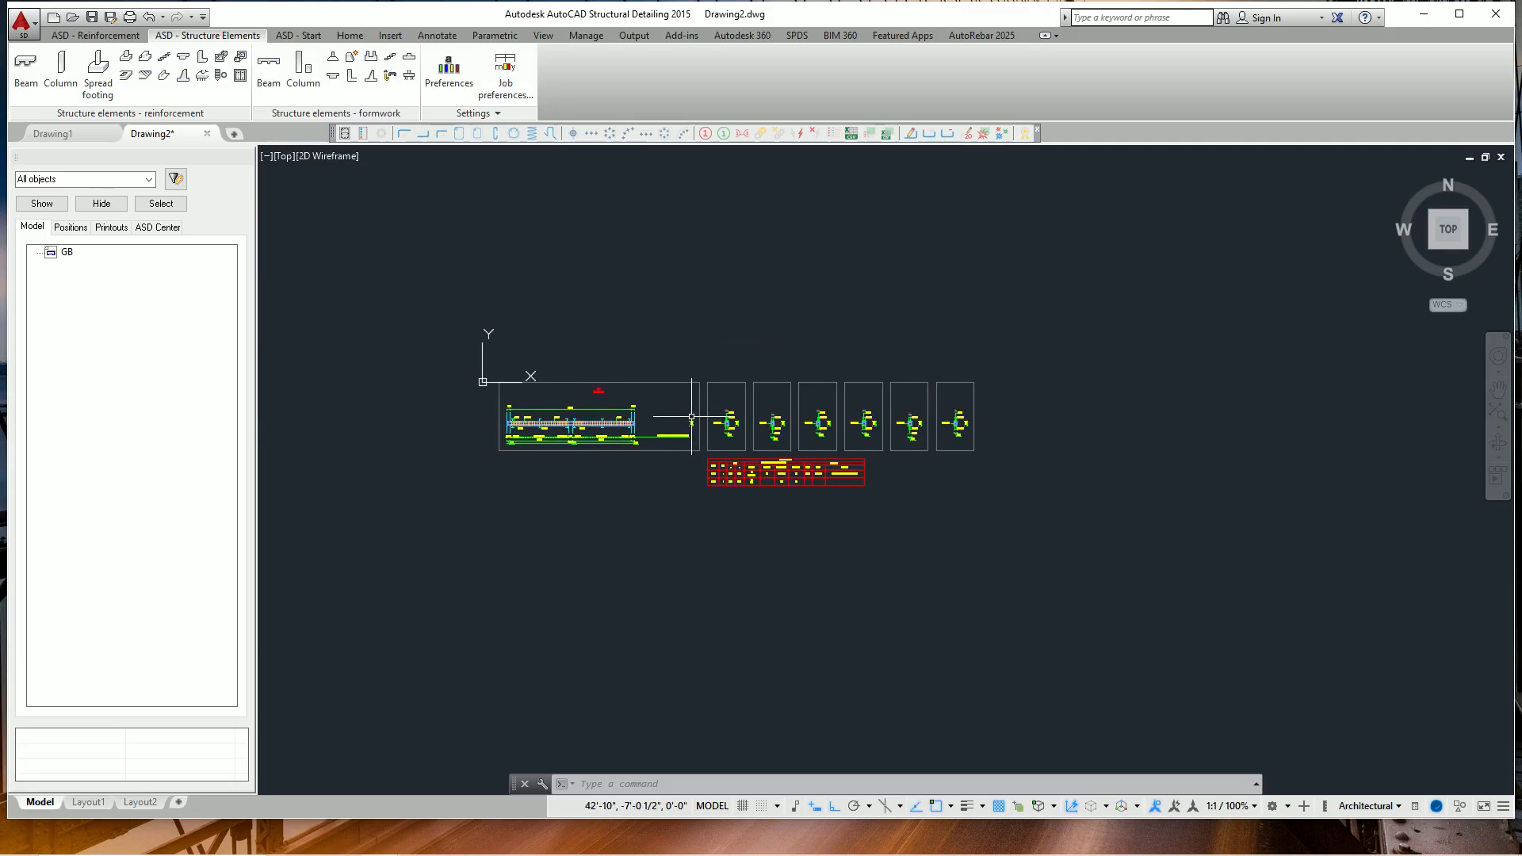
pyautogui.scroll(4, 697, 415)
pyautogui.scroll(-4, 692, 416)
pyautogui.scroll(2, 691, 416)
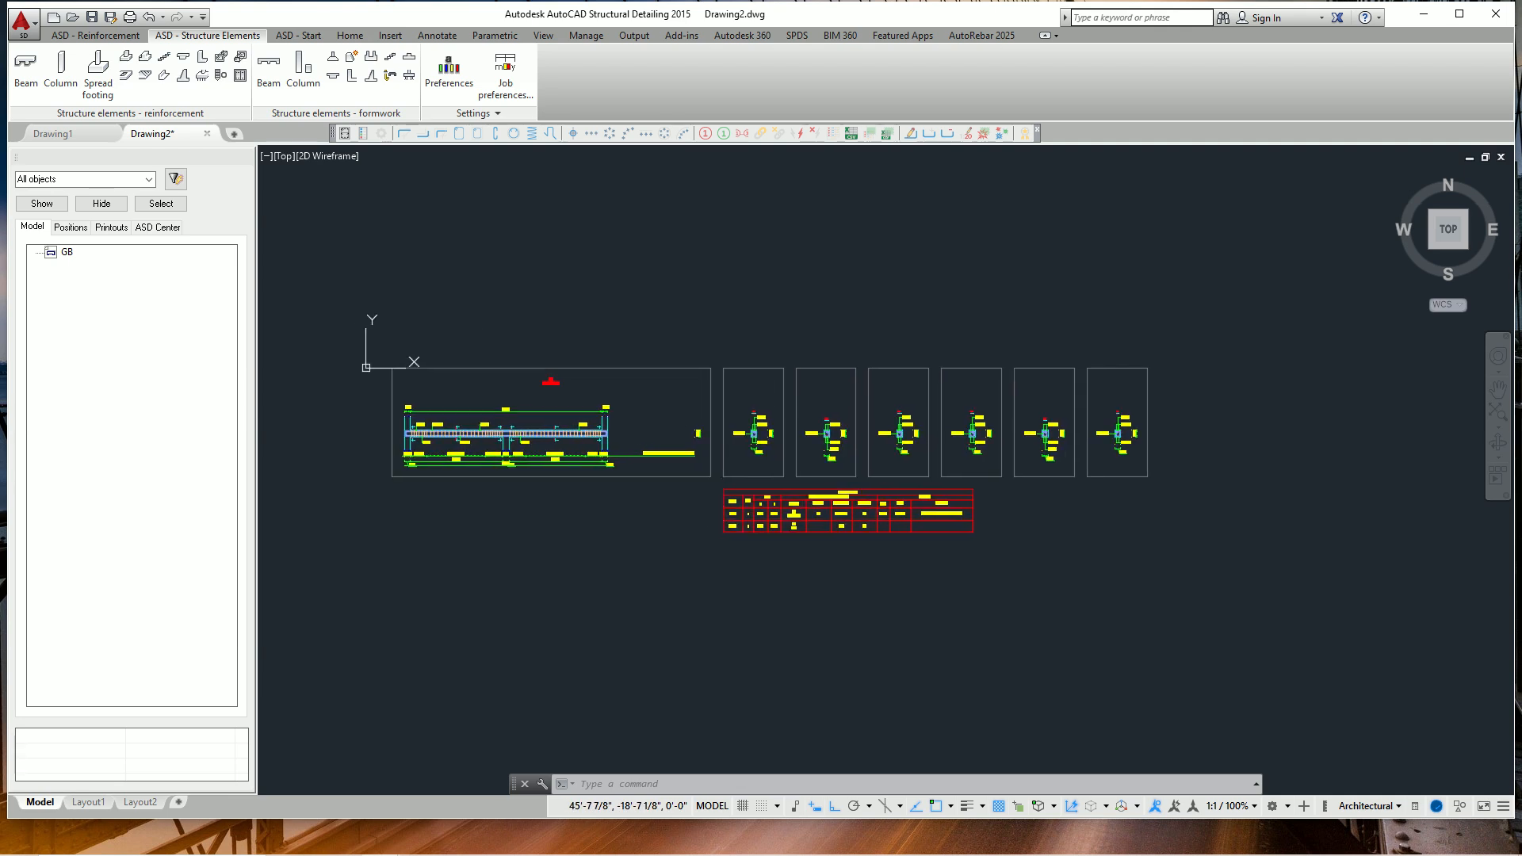
pyautogui.moveTo(720, 512); pyautogui.dragTo(728, 504, button='middle')
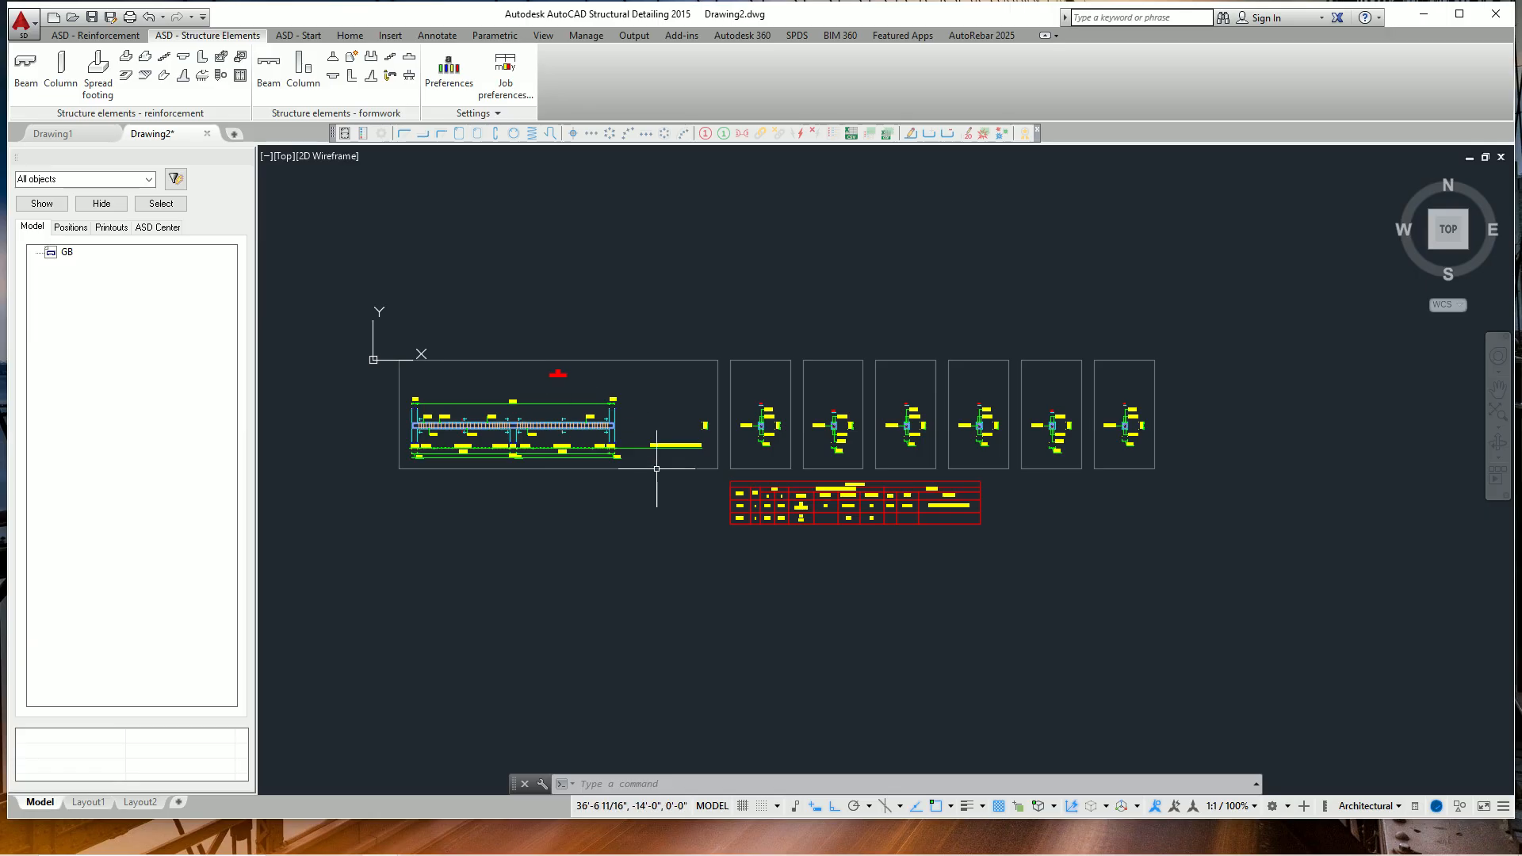
pyautogui.scroll(2, 515, 435)
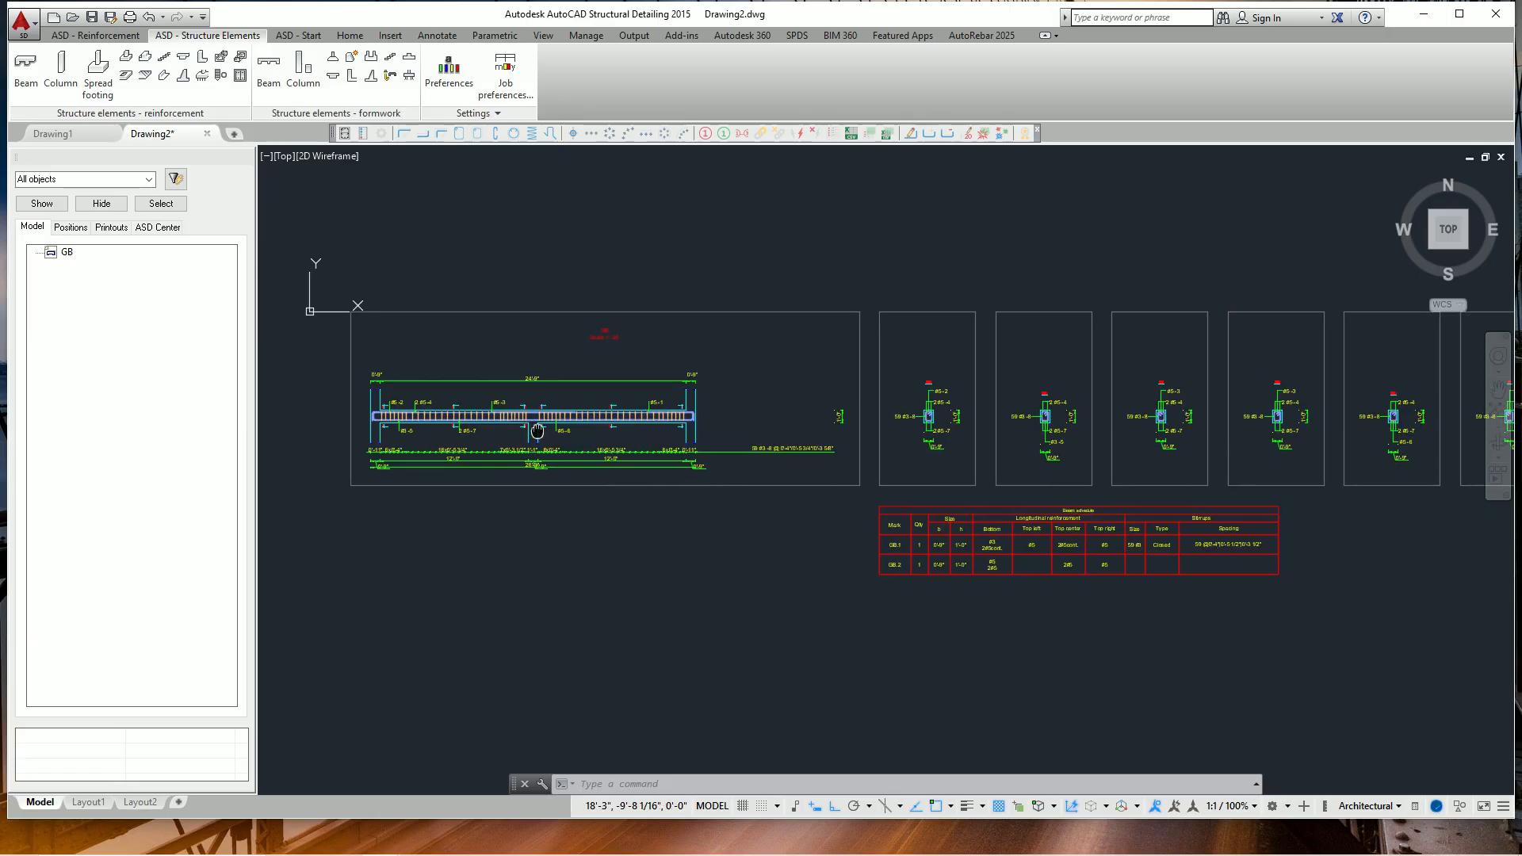
pyautogui.scroll(-2, 539, 431)
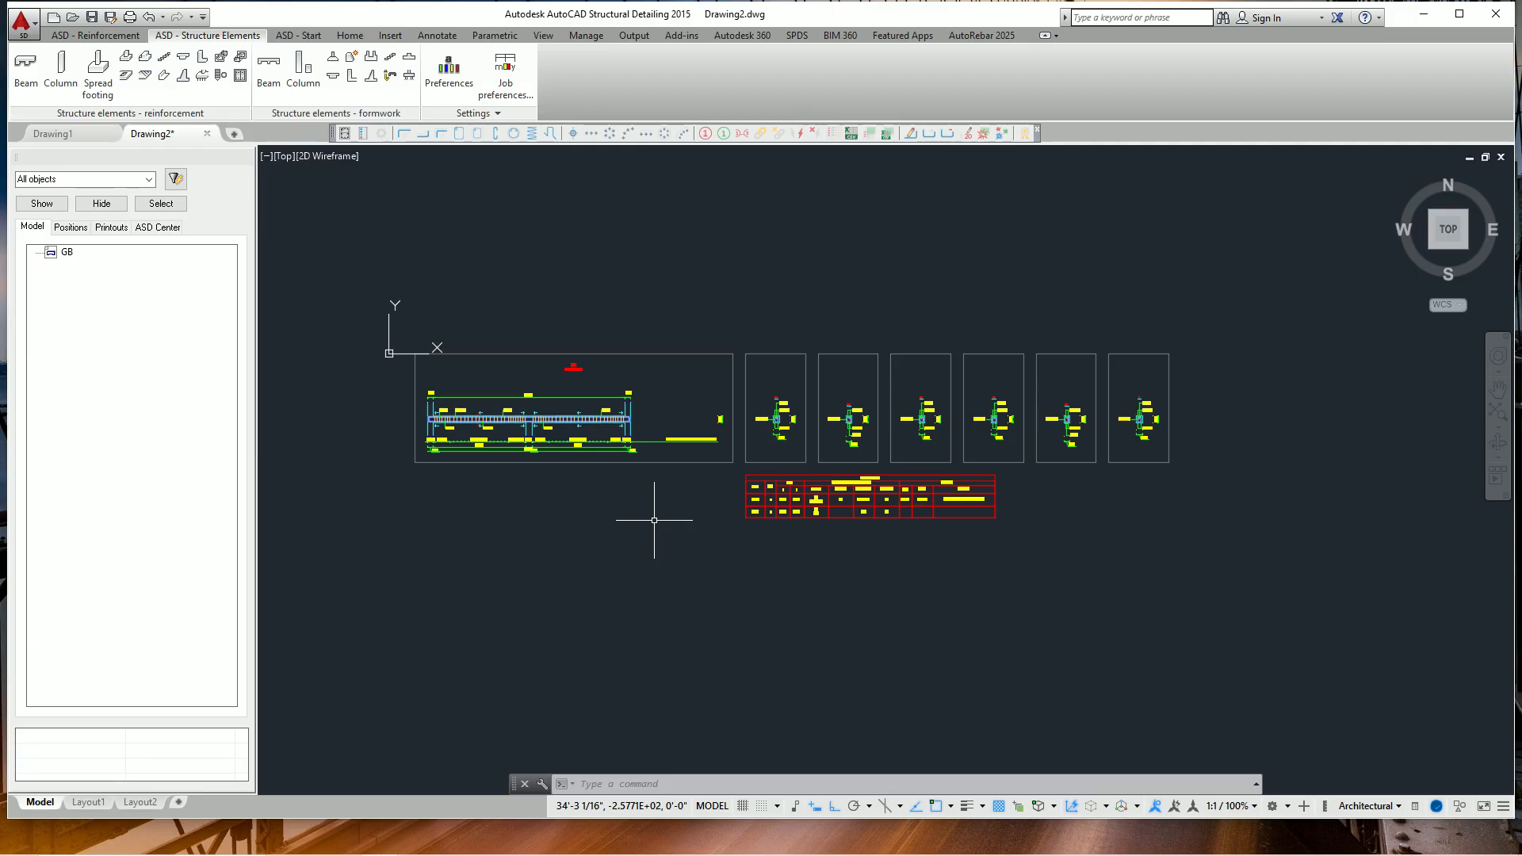
pyautogui.moveTo(654, 521); pyautogui.dragTo(611, 532, button='middle')
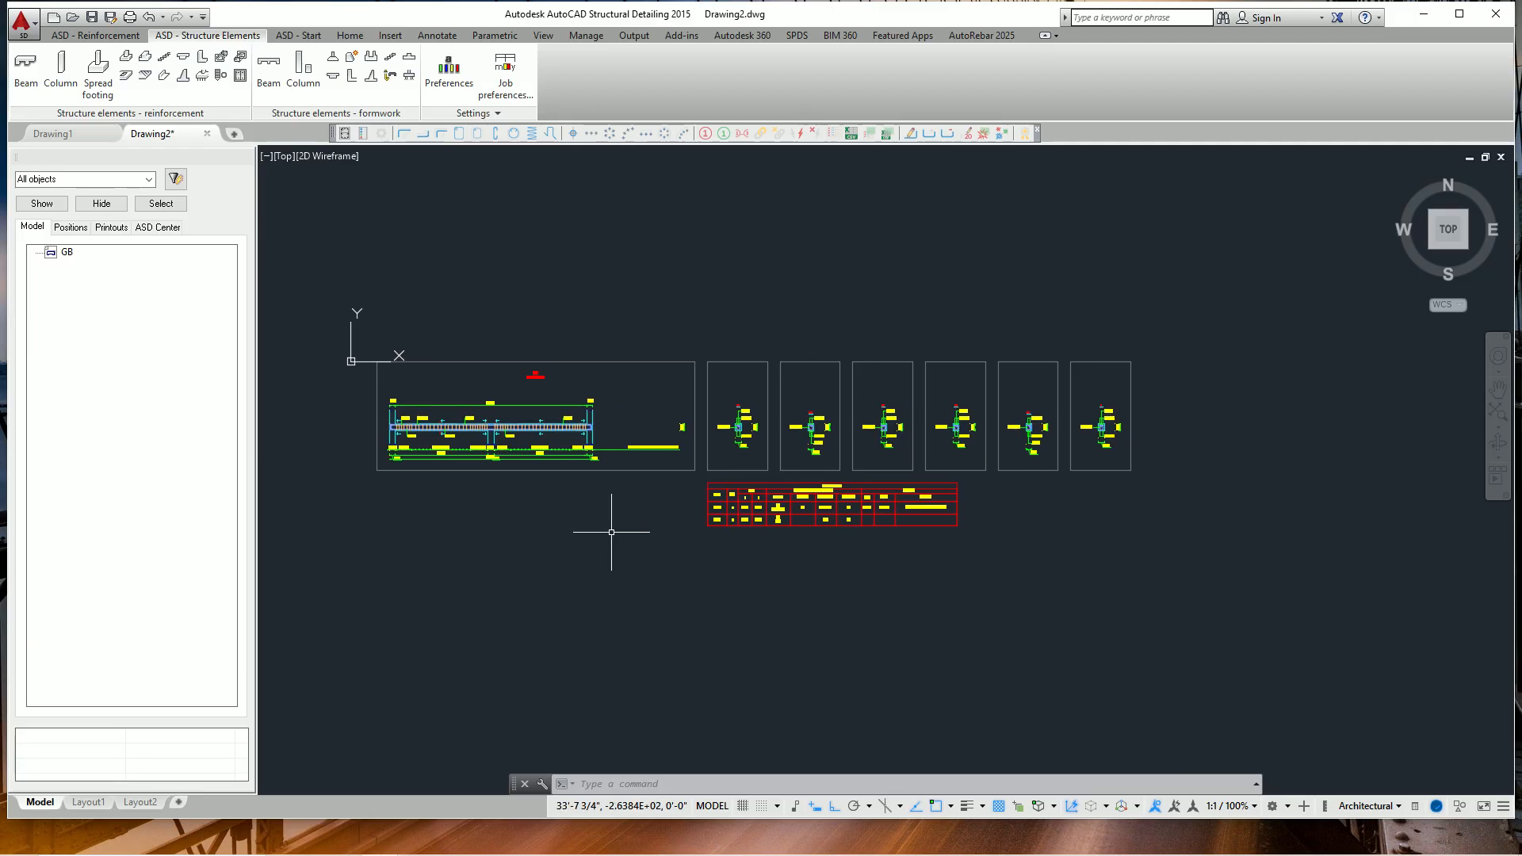